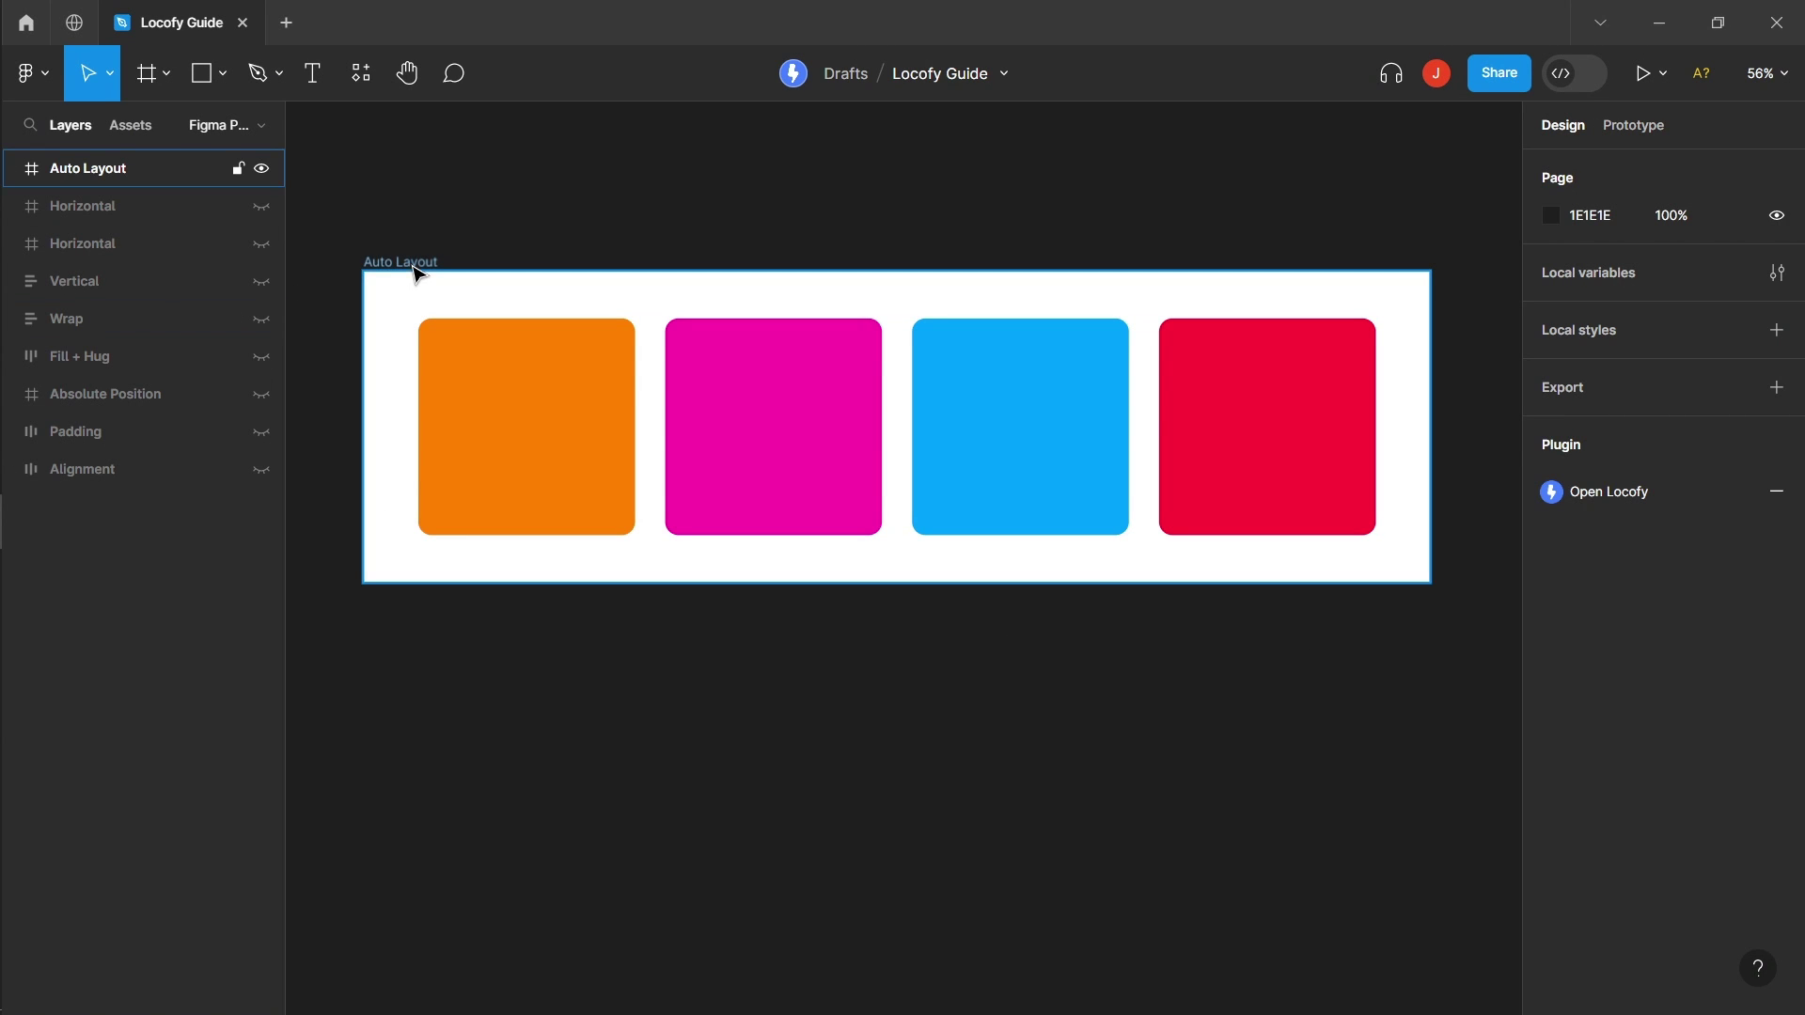
Step: Add auto layout to the Auto Layout frame so it hugs its four coloured squares
left_click(412, 261)
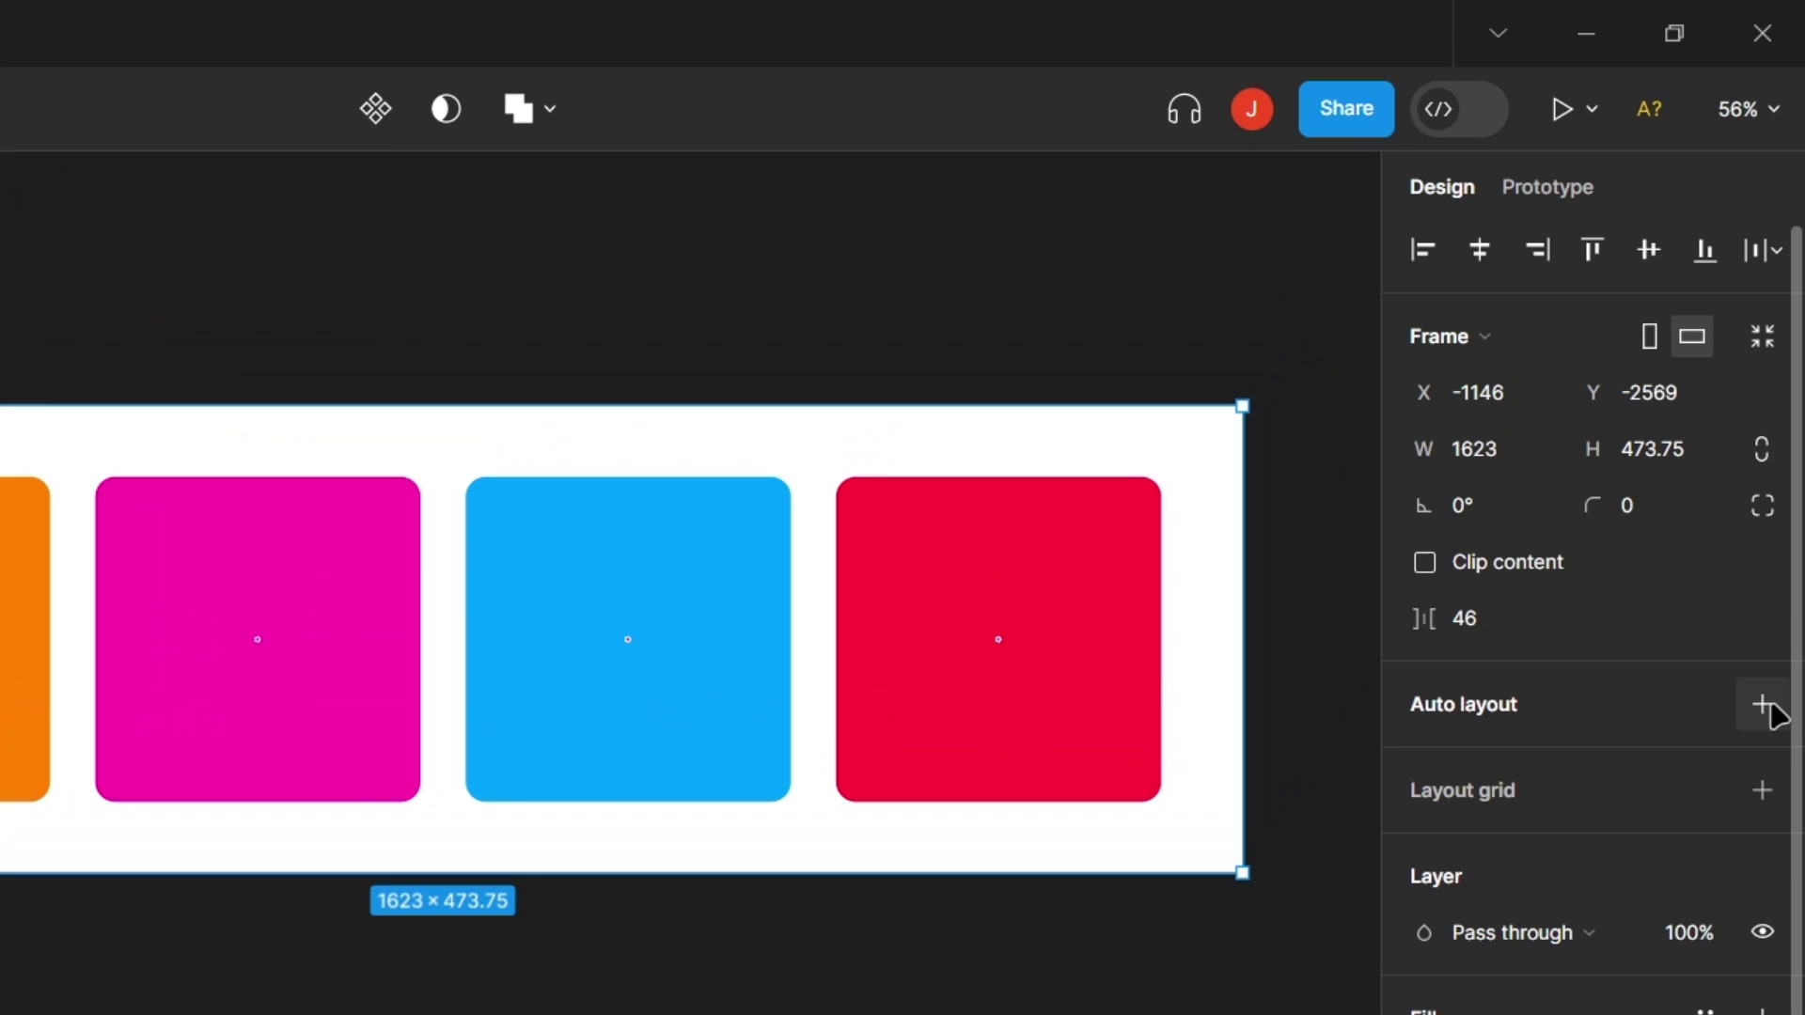
left_click(1773, 709)
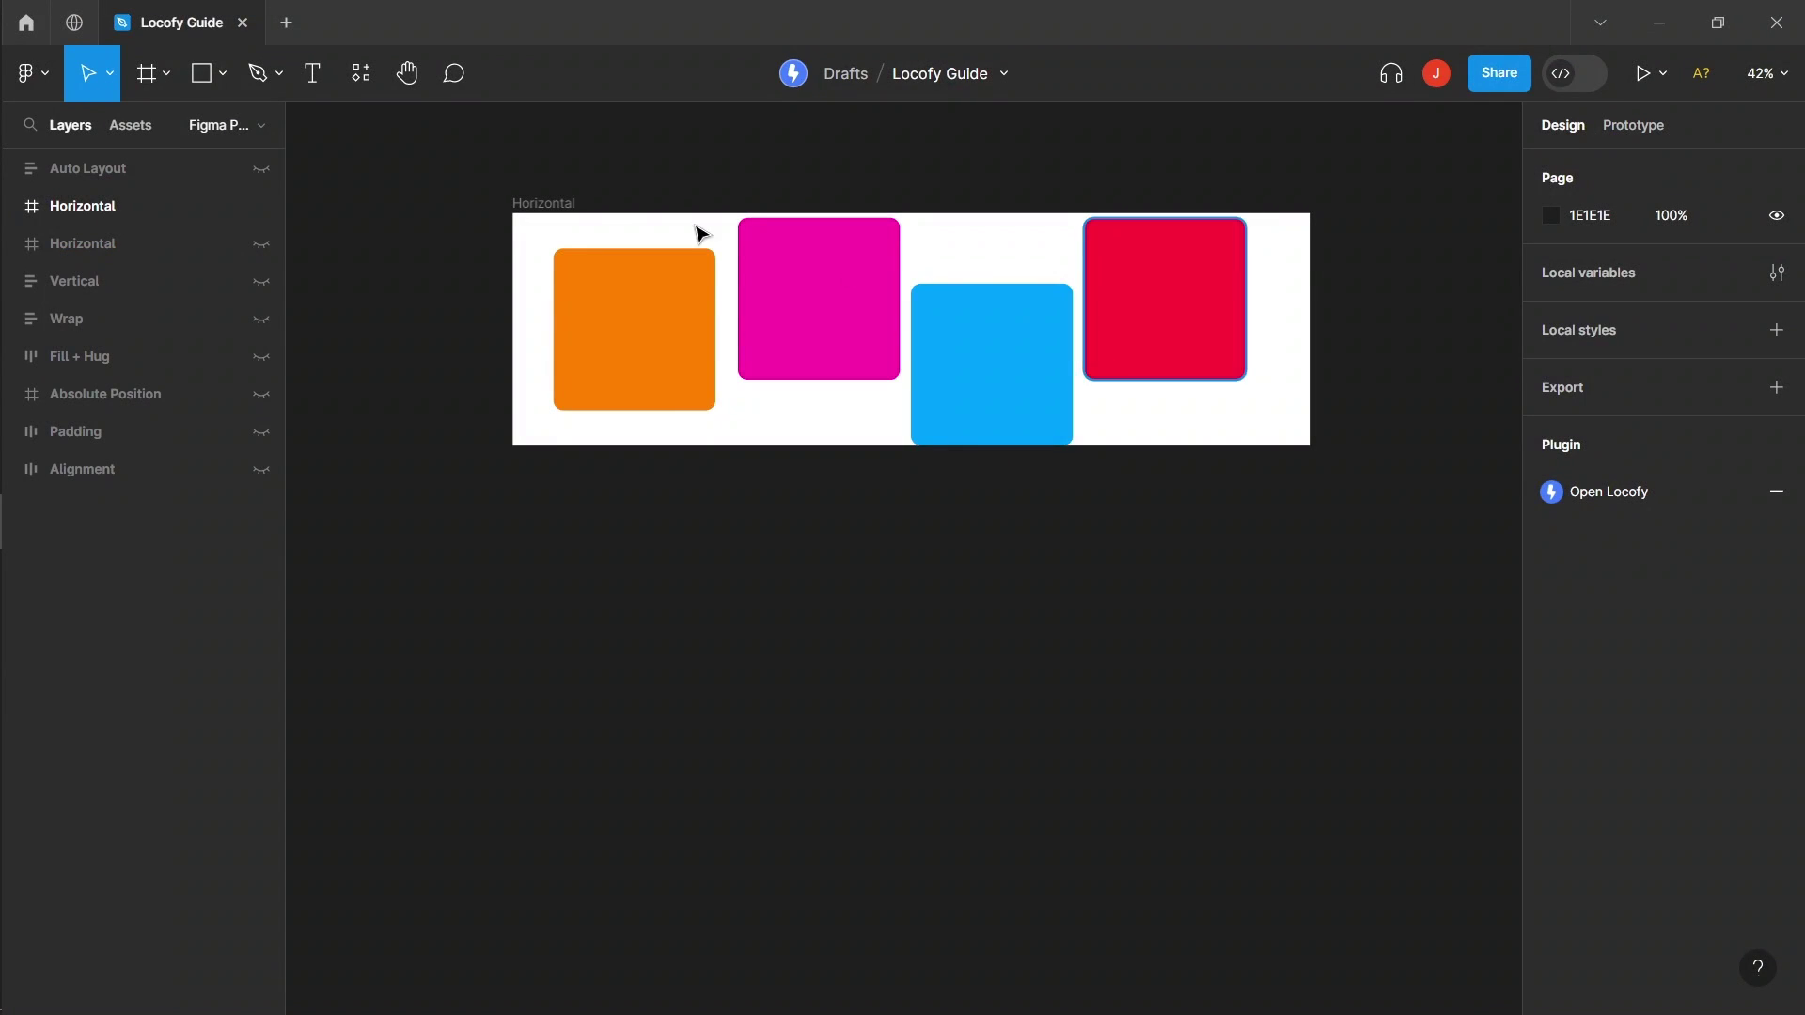
Step: Add auto layout to the Horizontal frame, now Container, and expand its layer to show the rectangles
left_click(564, 203)
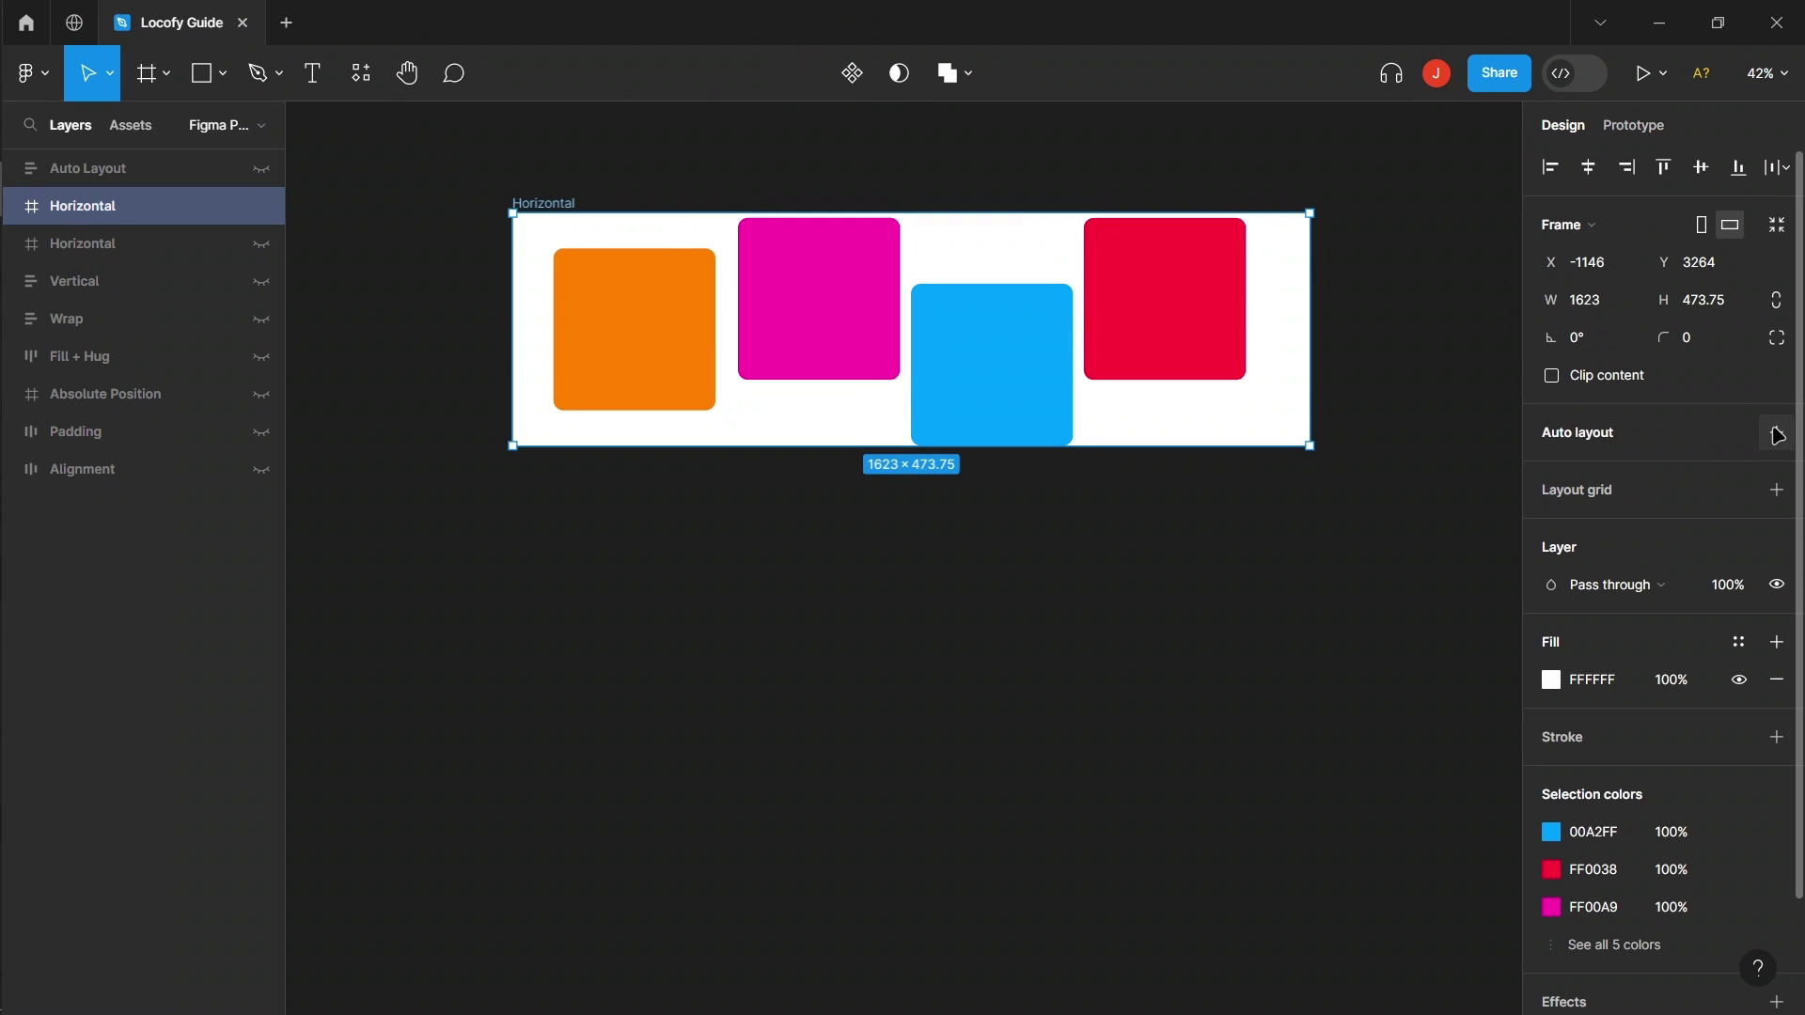
left_click(1777, 432)
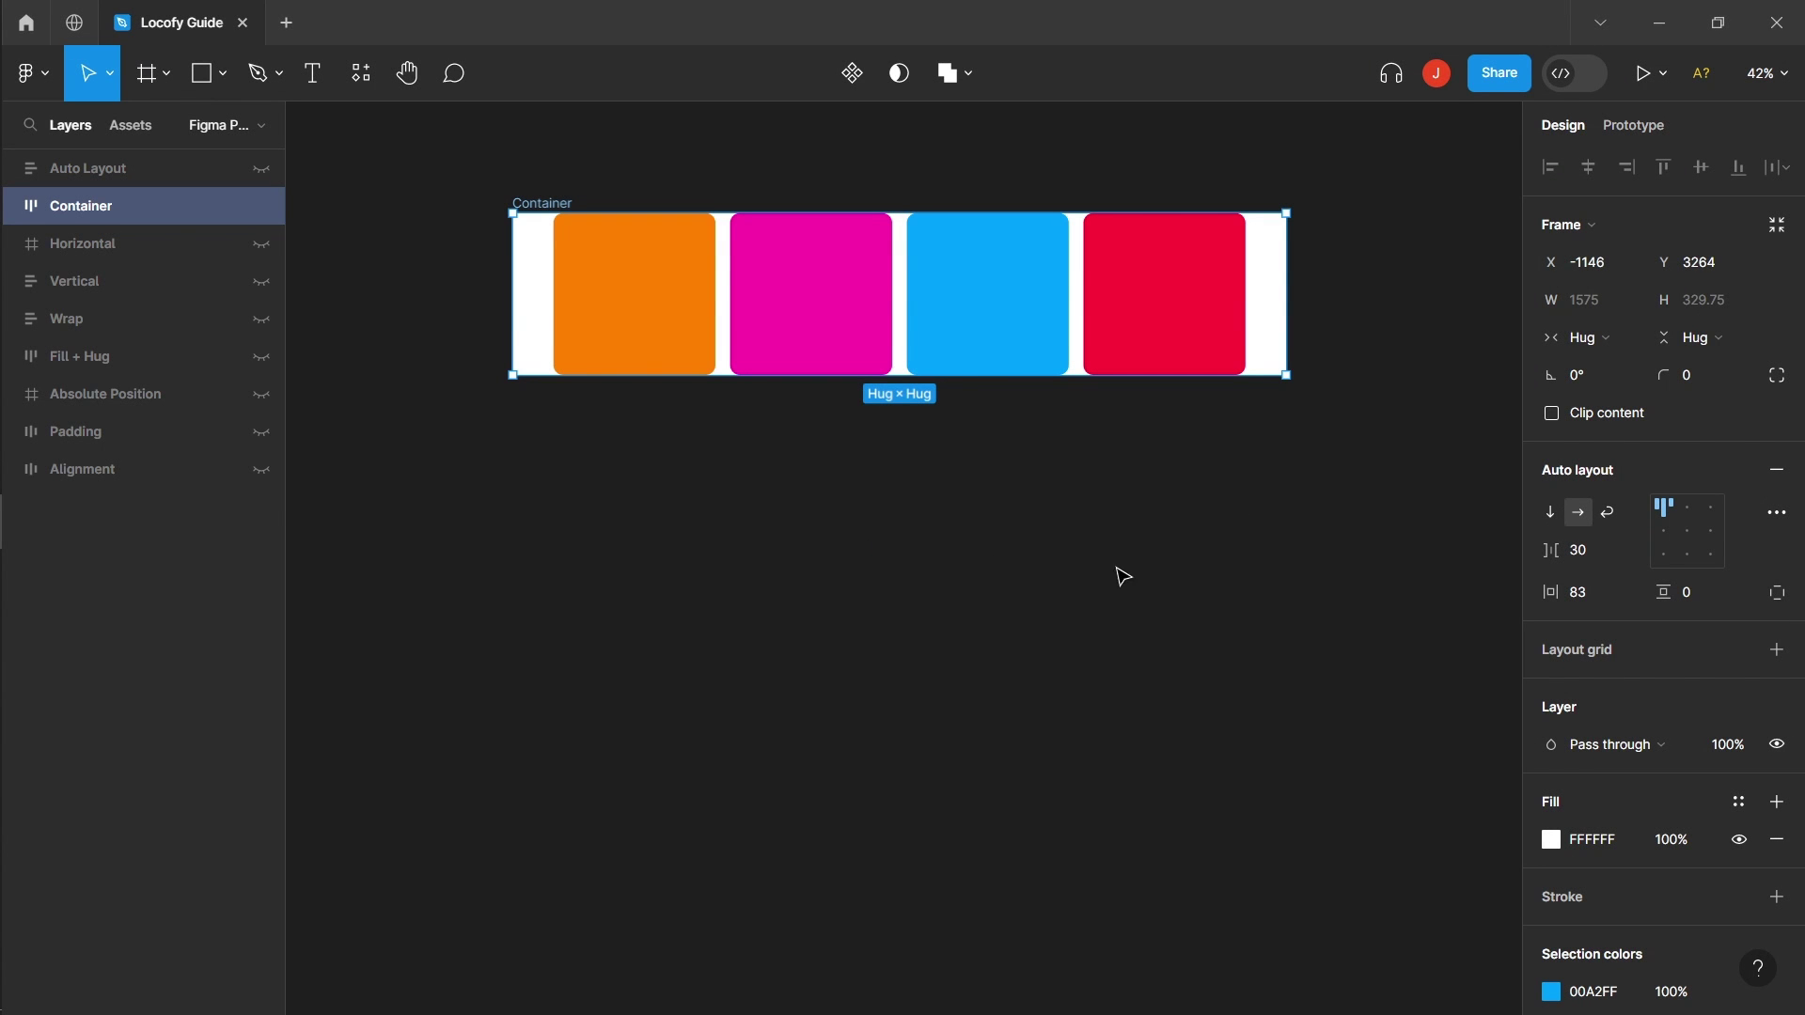
left_click(1553, 515)
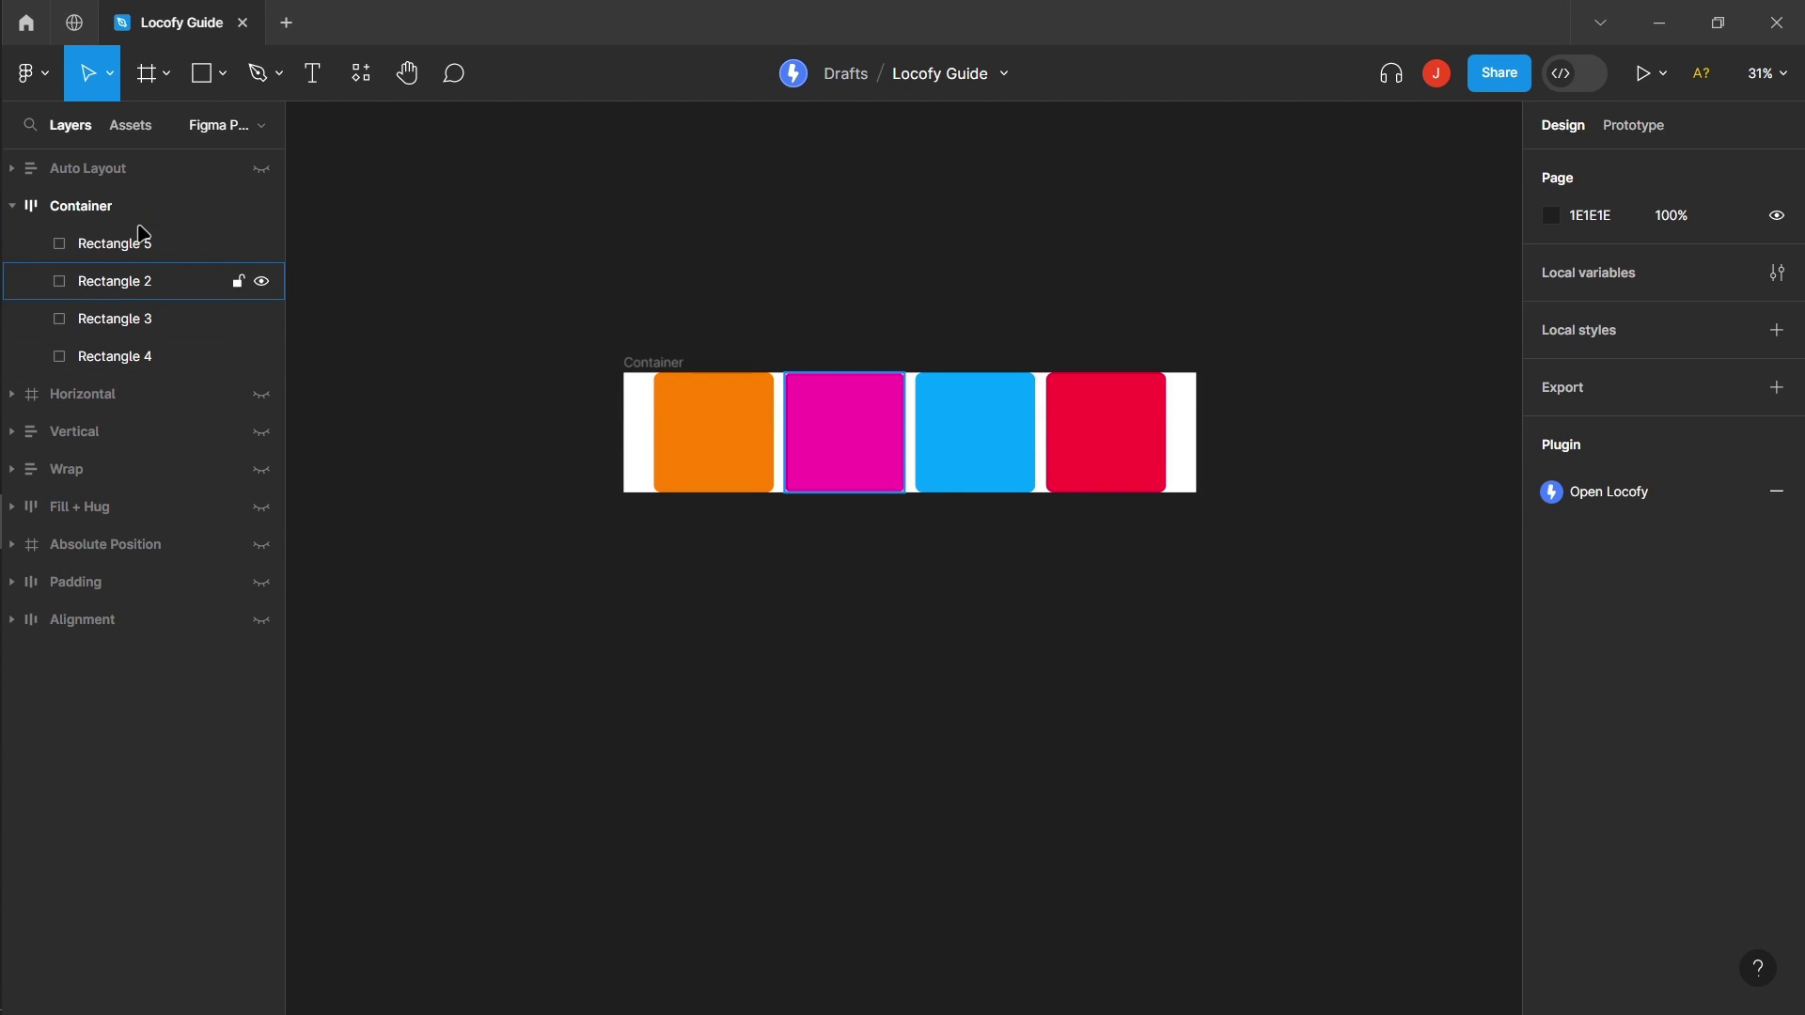
Step: Set the four rectangles' width to Fill container with a 200 minimum width
left_click(110, 215)
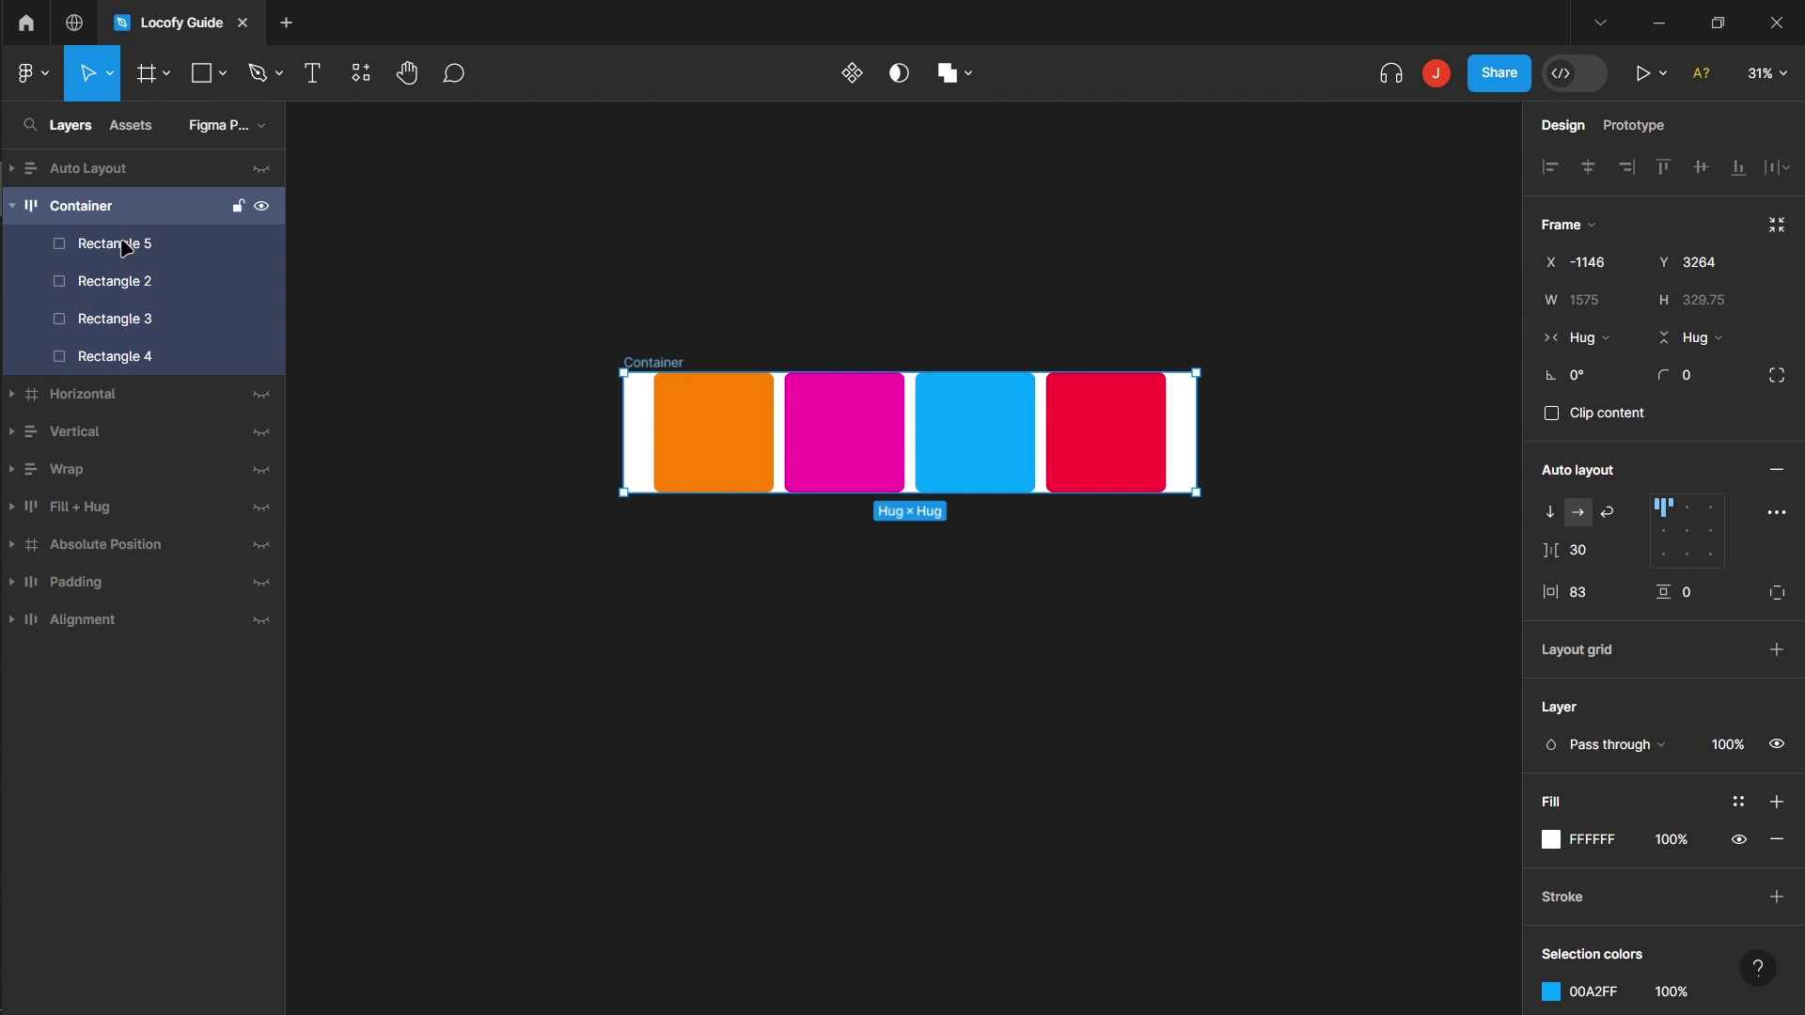
left_click(130, 254)
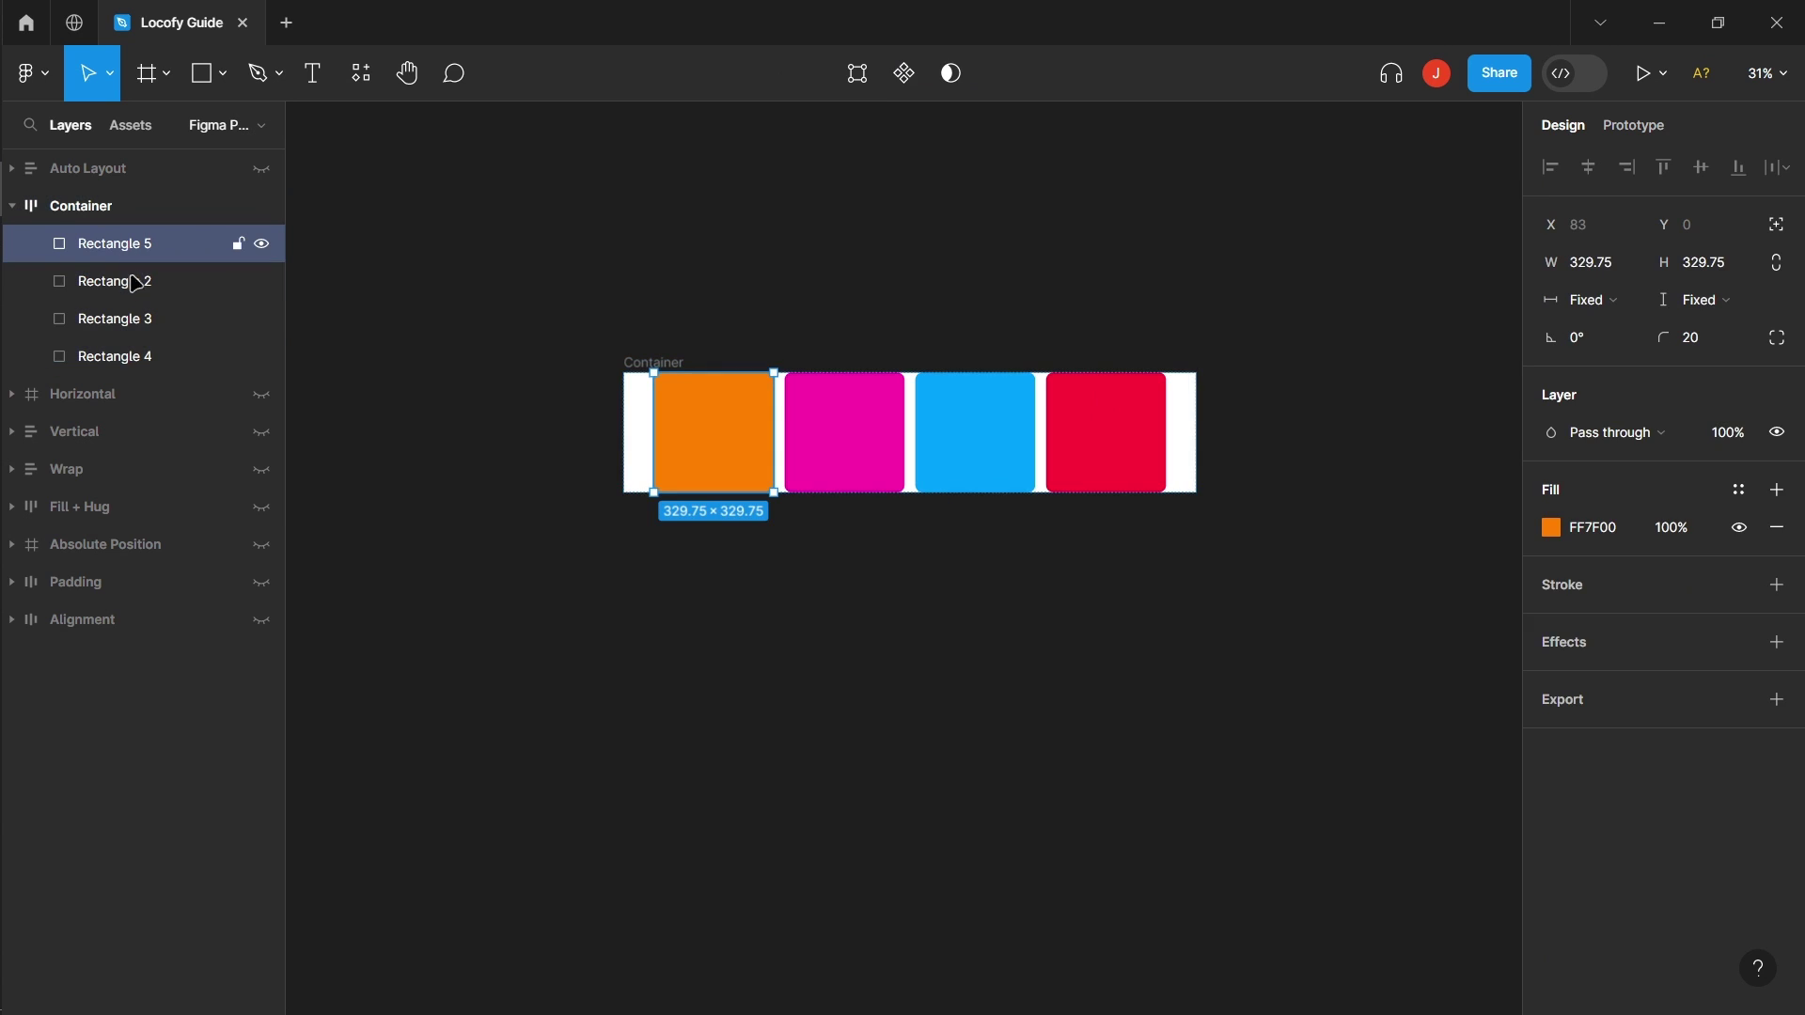
left_click(134, 357, "shift")
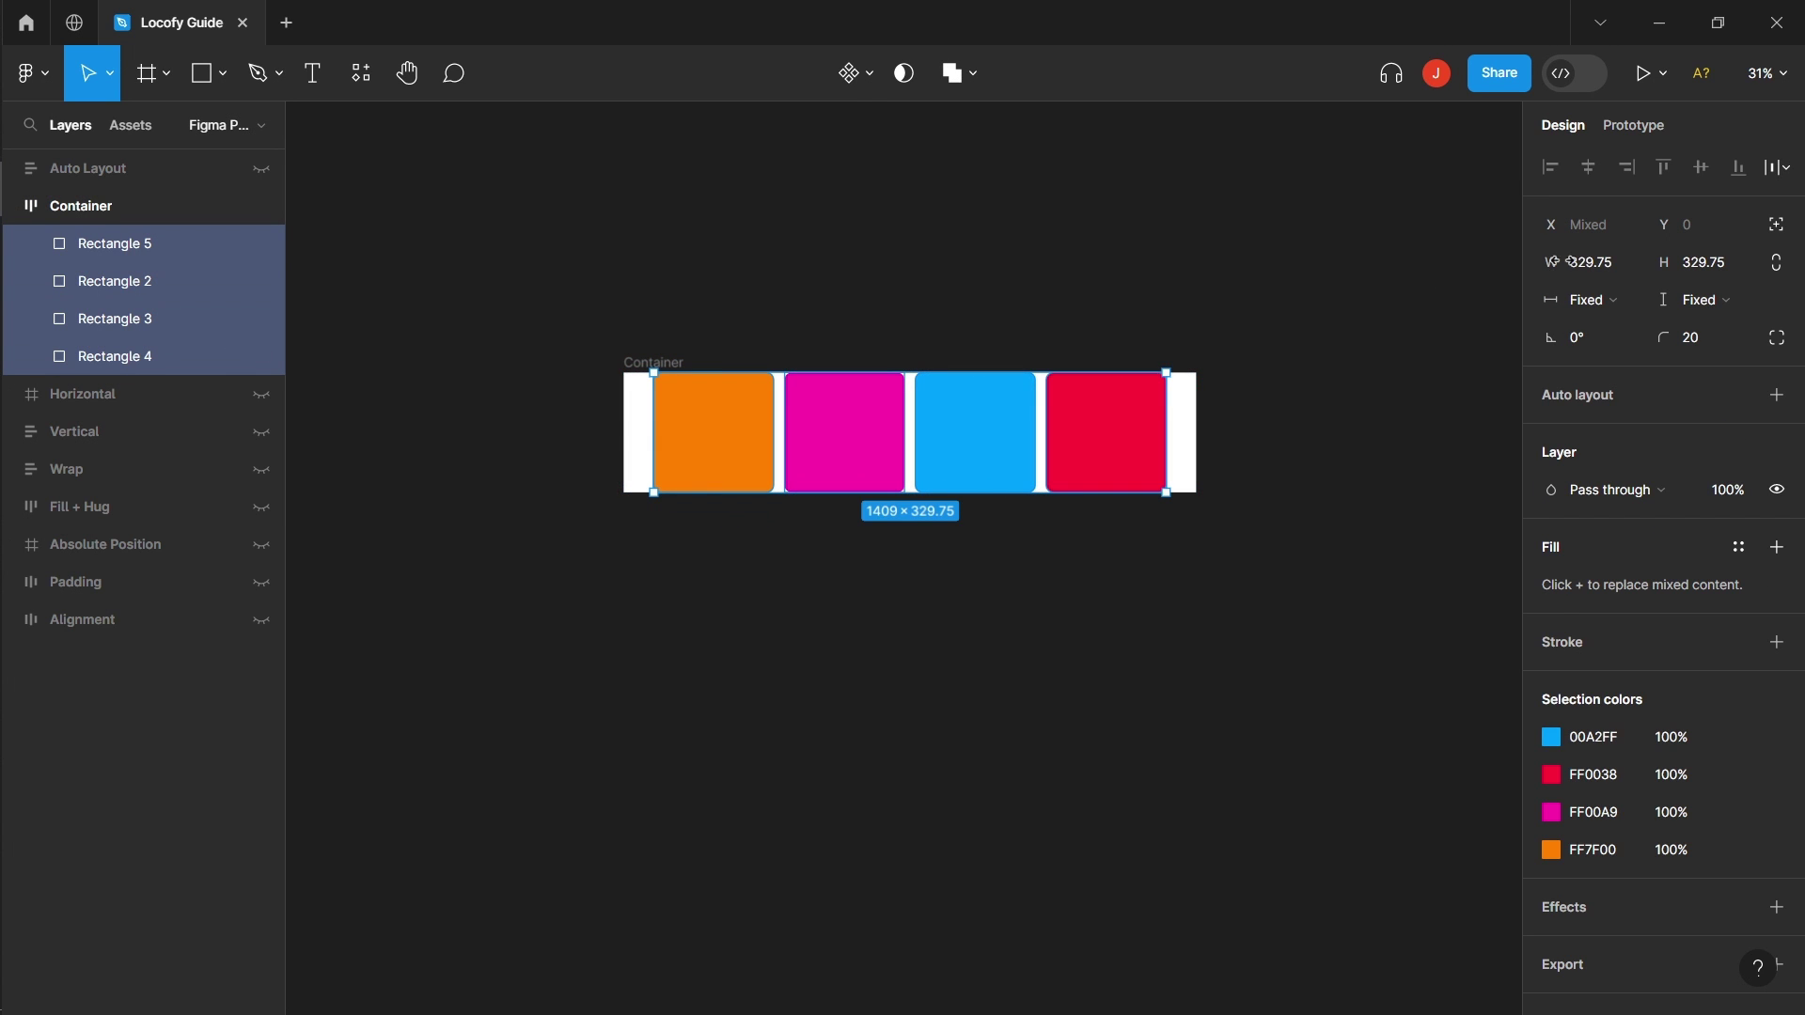
left_click(1625, 310)
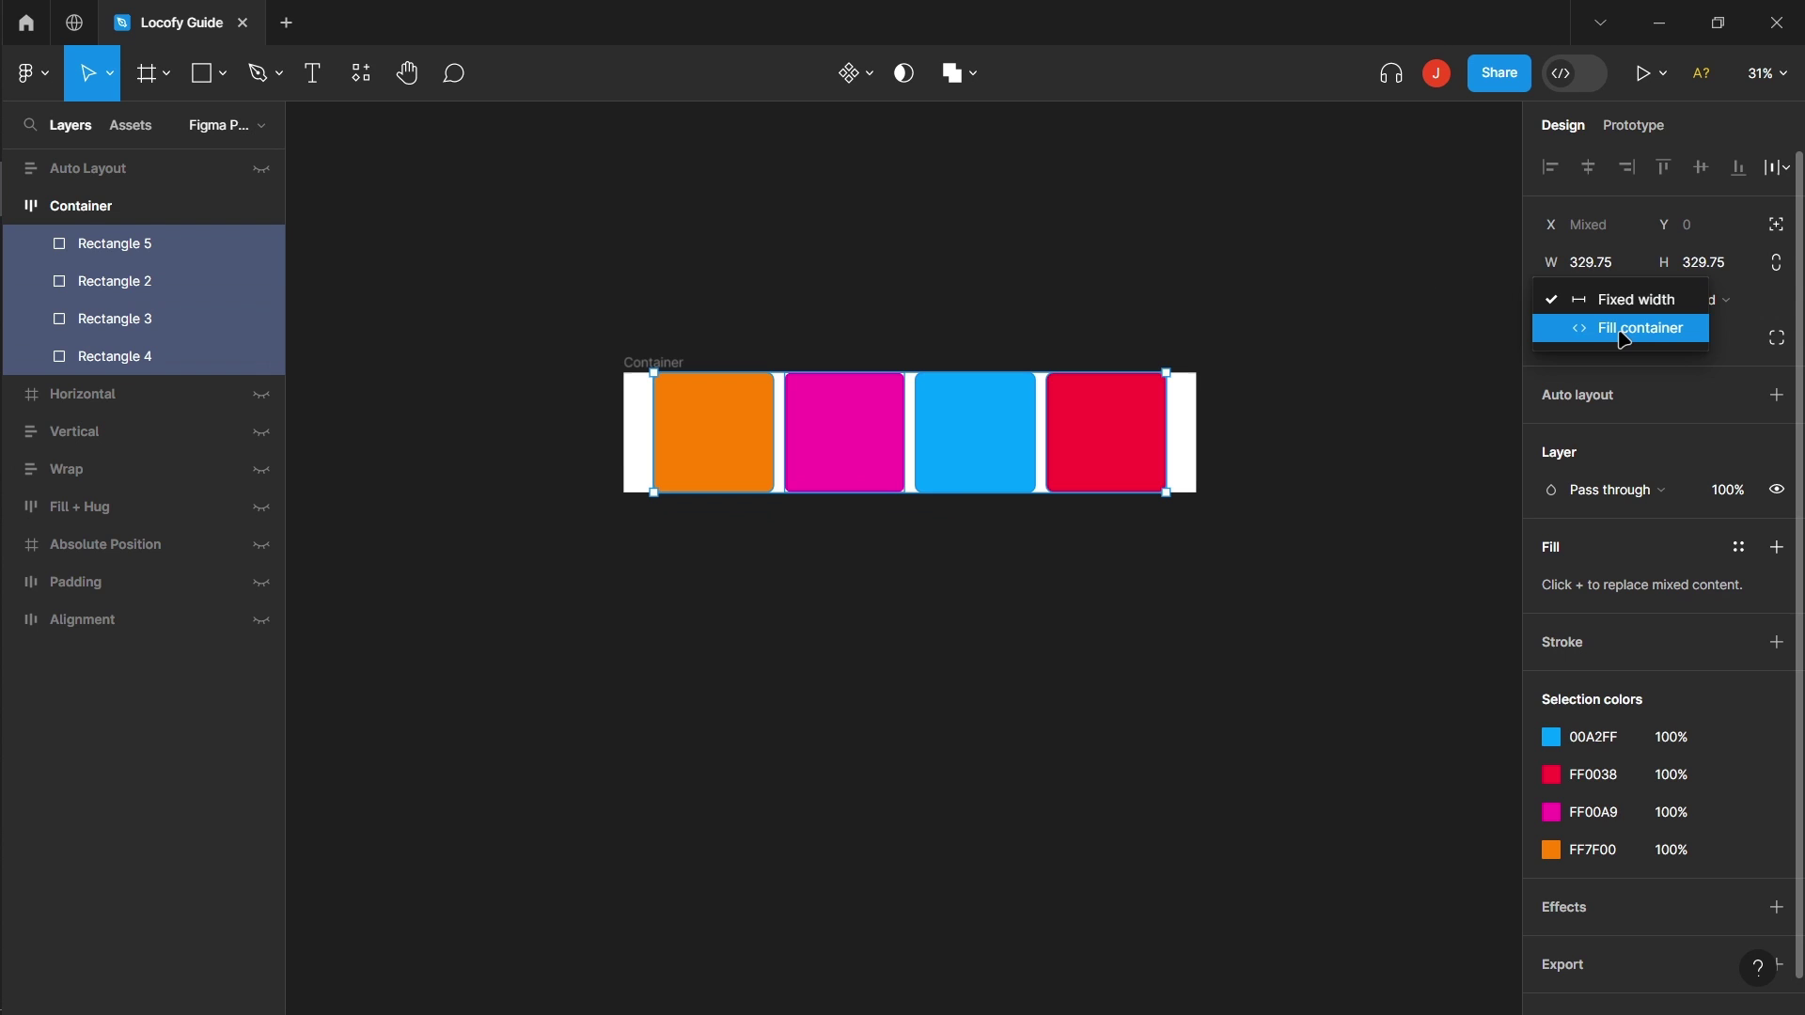
left_click(1625, 331)
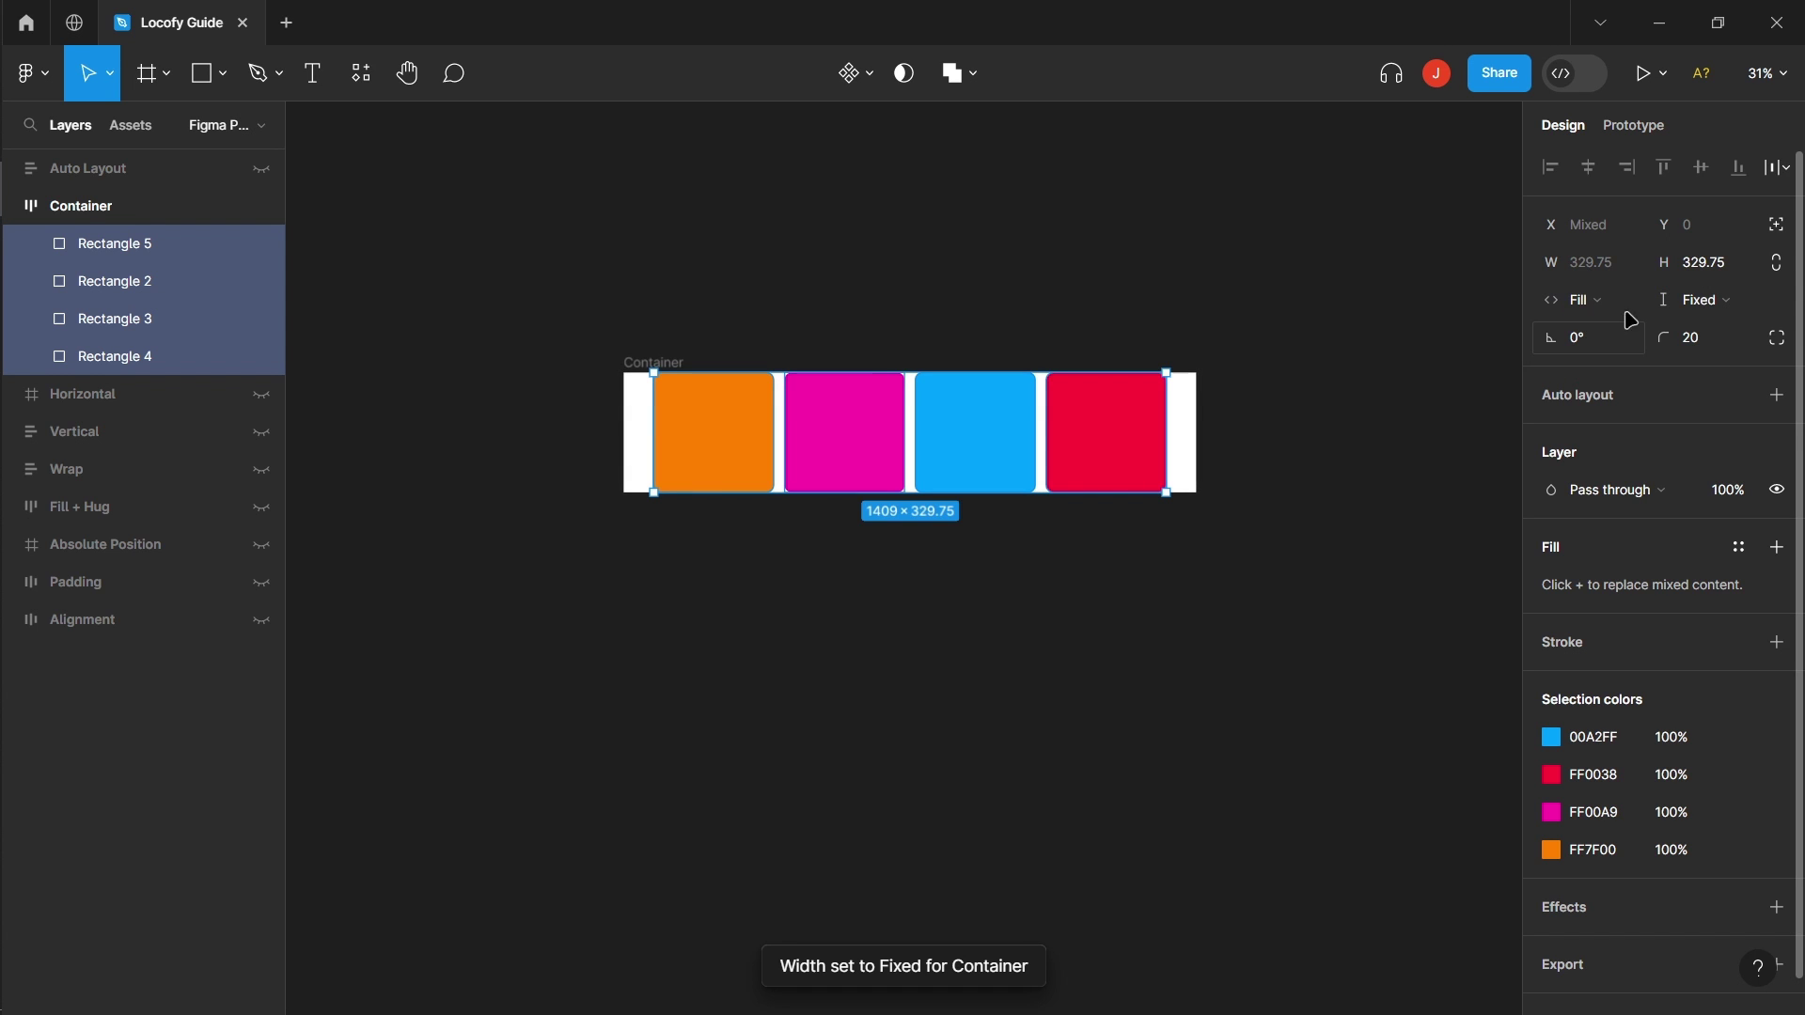
left_click(1632, 264)
left_click(1632, 303)
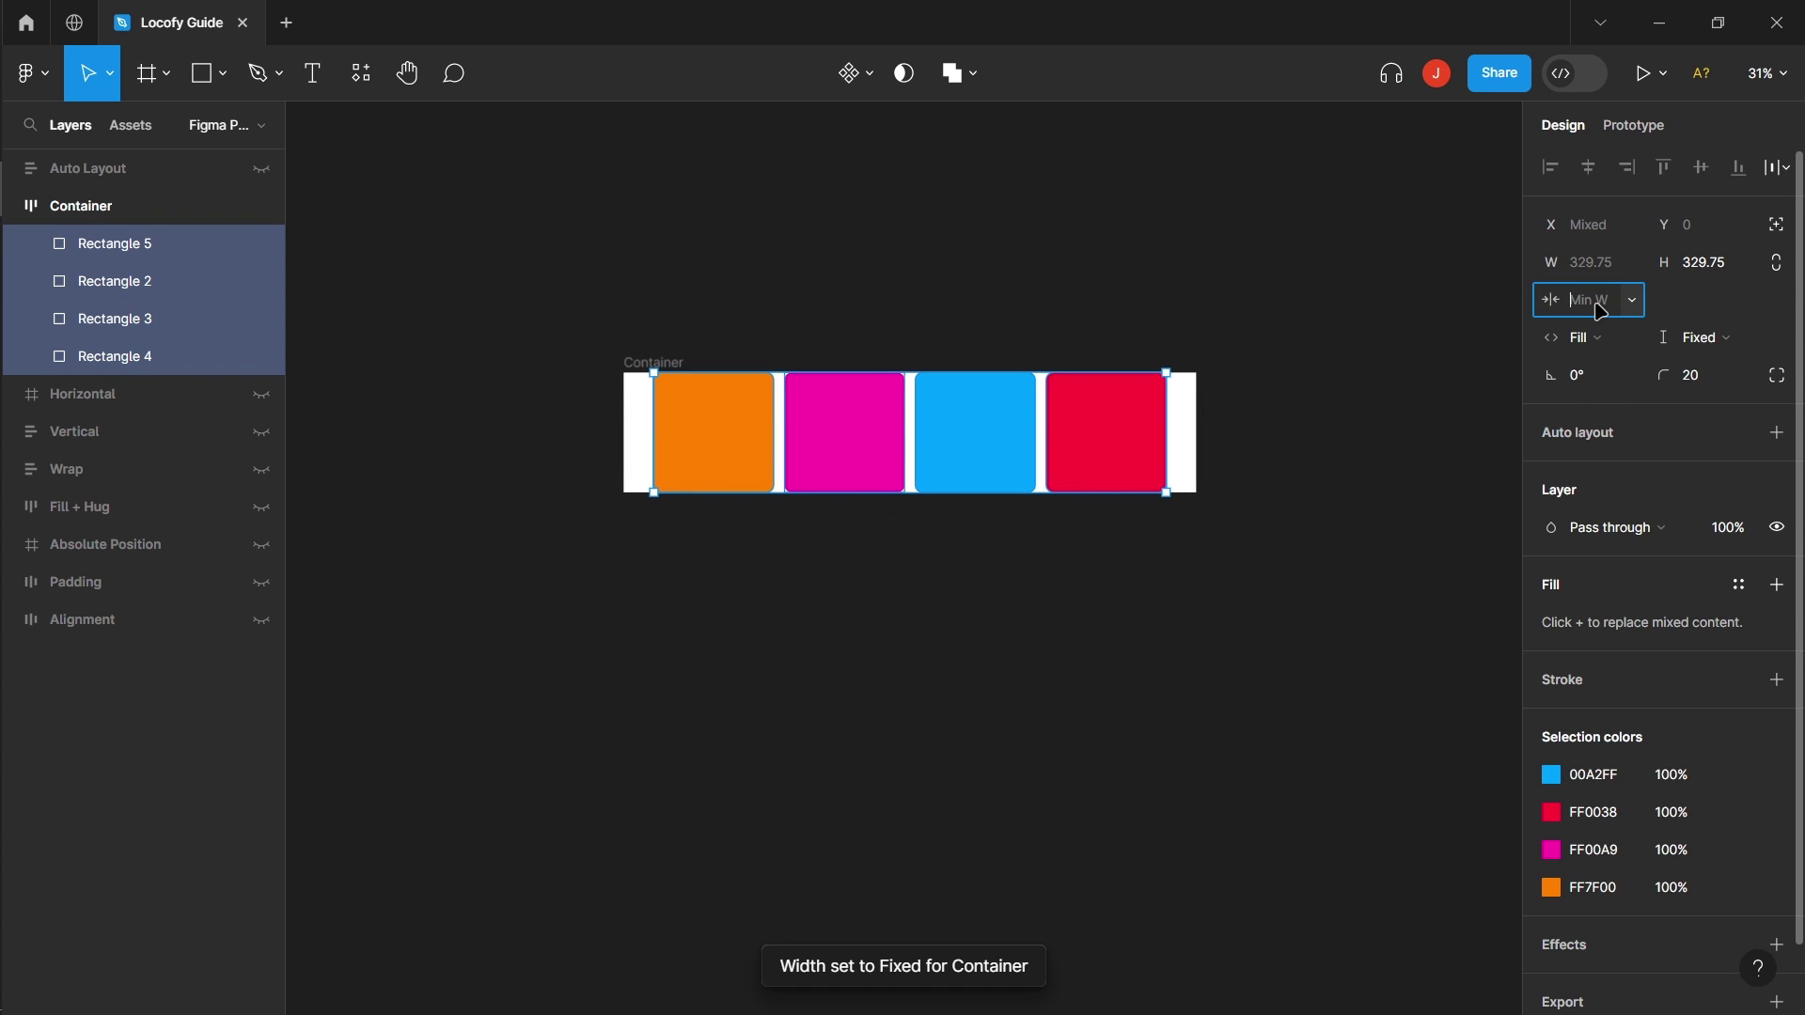
Step: Make the Container's auto layout wrap and widen it so the rectangles stretch
left_click(116, 209)
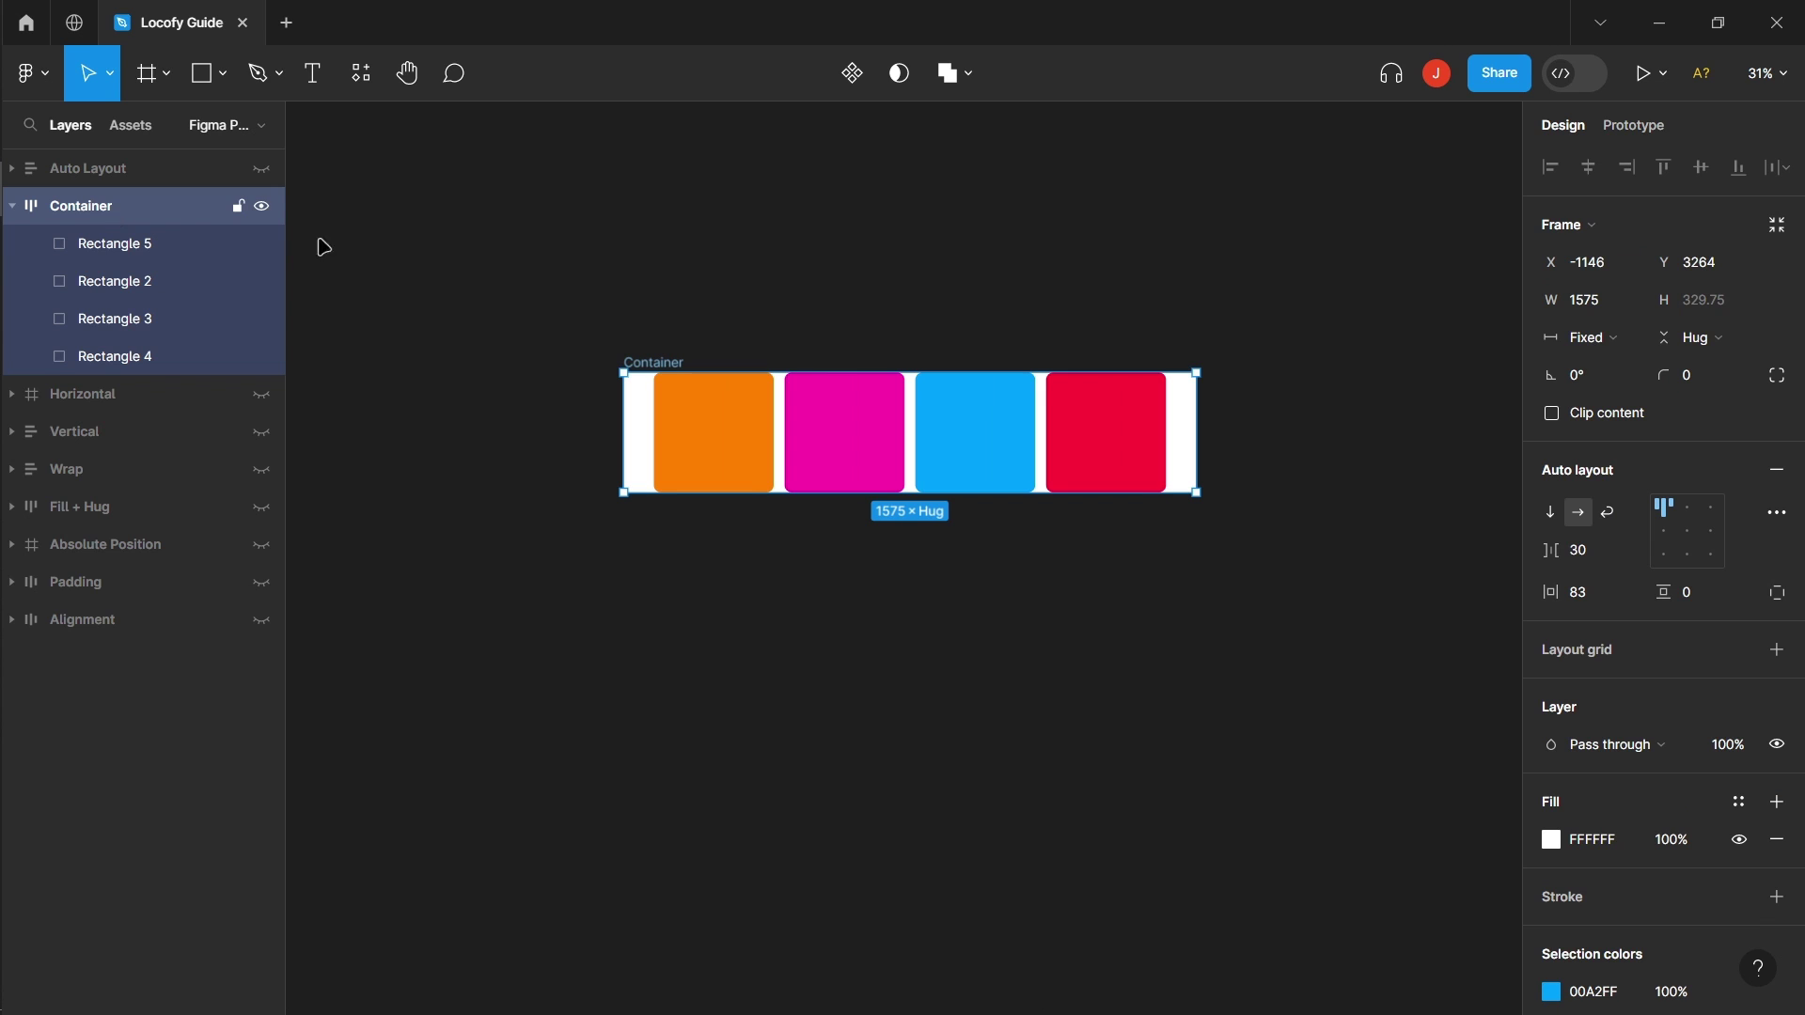
left_click(1607, 512)
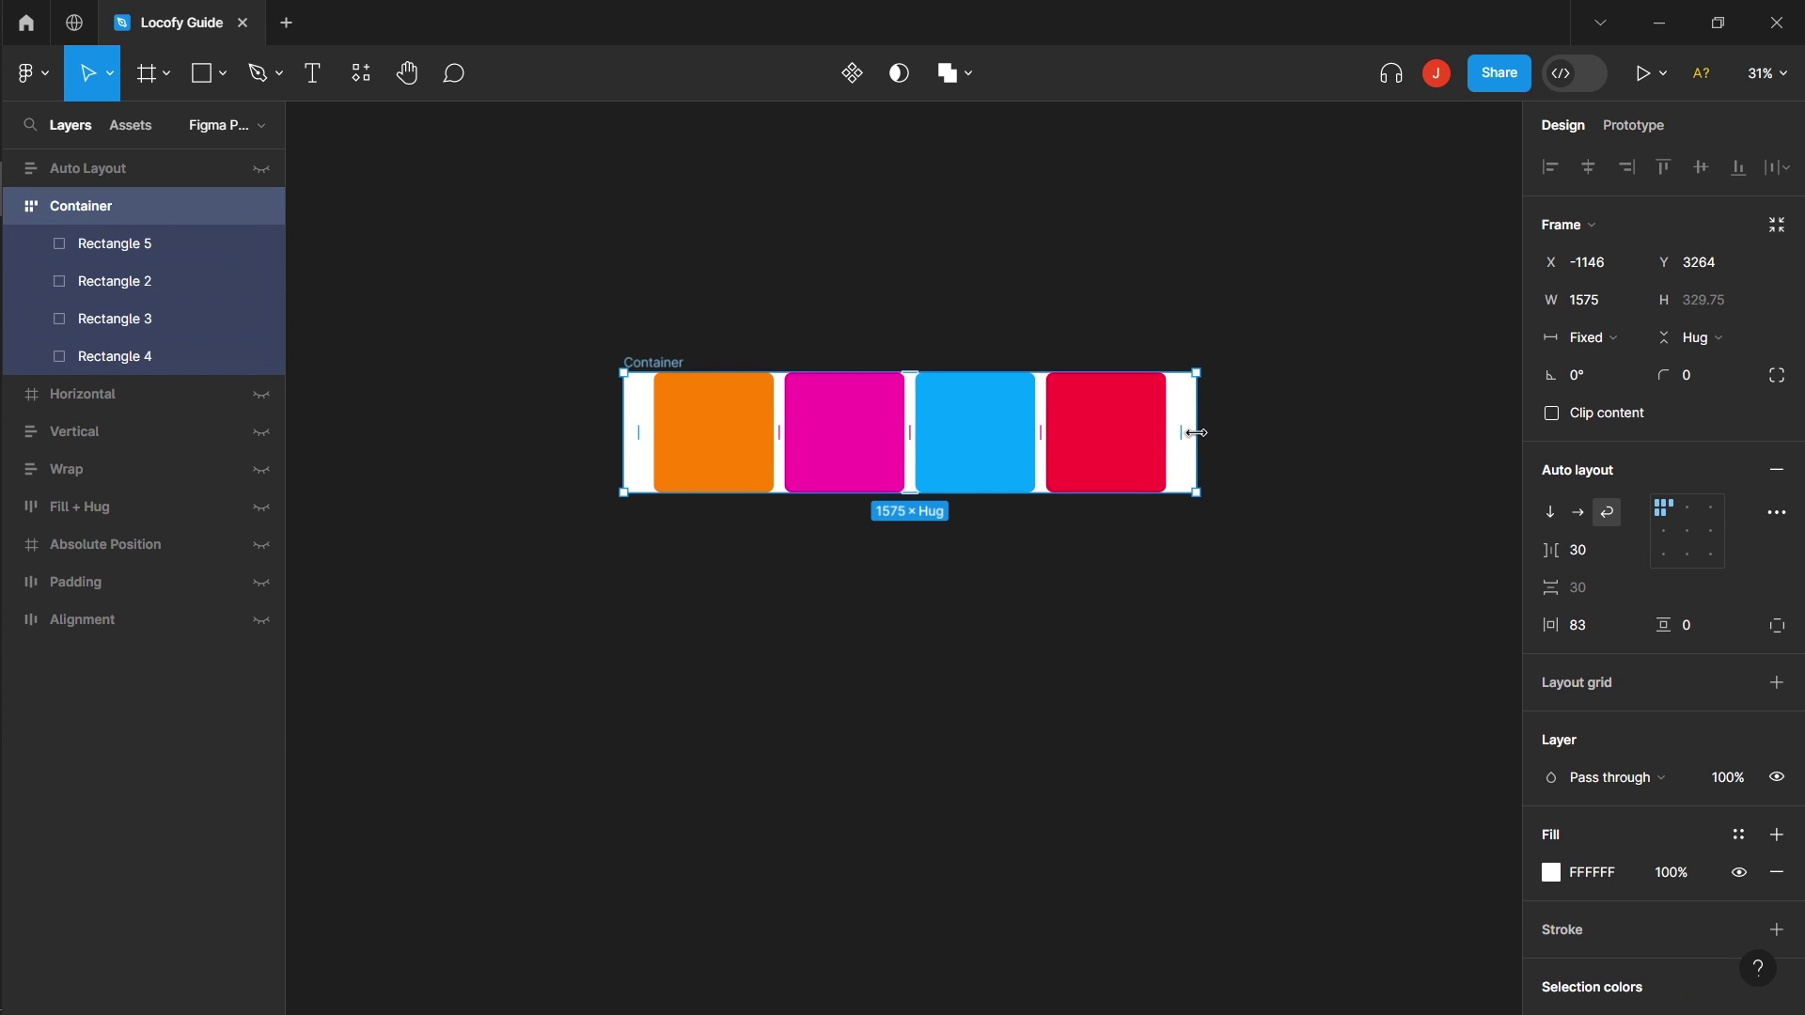
left_click_drag(1196, 432, 1419, 444)
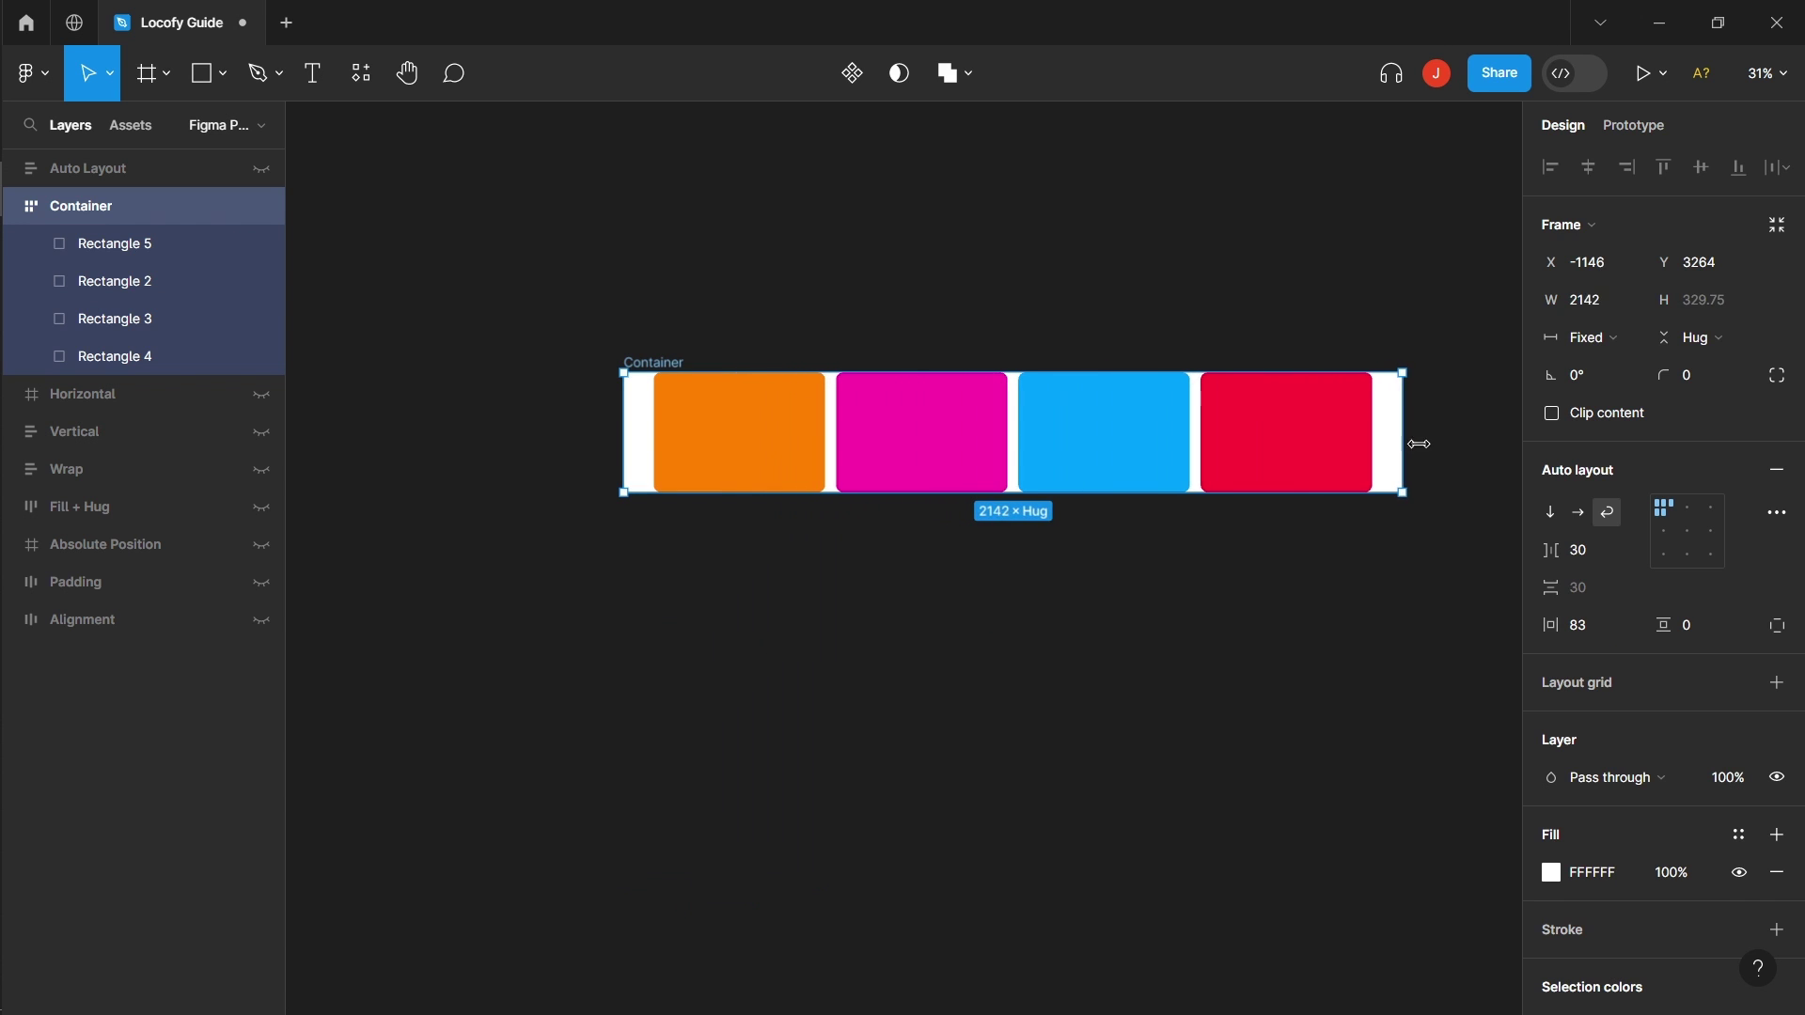
Step: Give the four rectangles a 400 maximum width and resize the Container to show the cap
left_click(115, 244)
left_click(188, 356, "shift")
left_click(1636, 263)
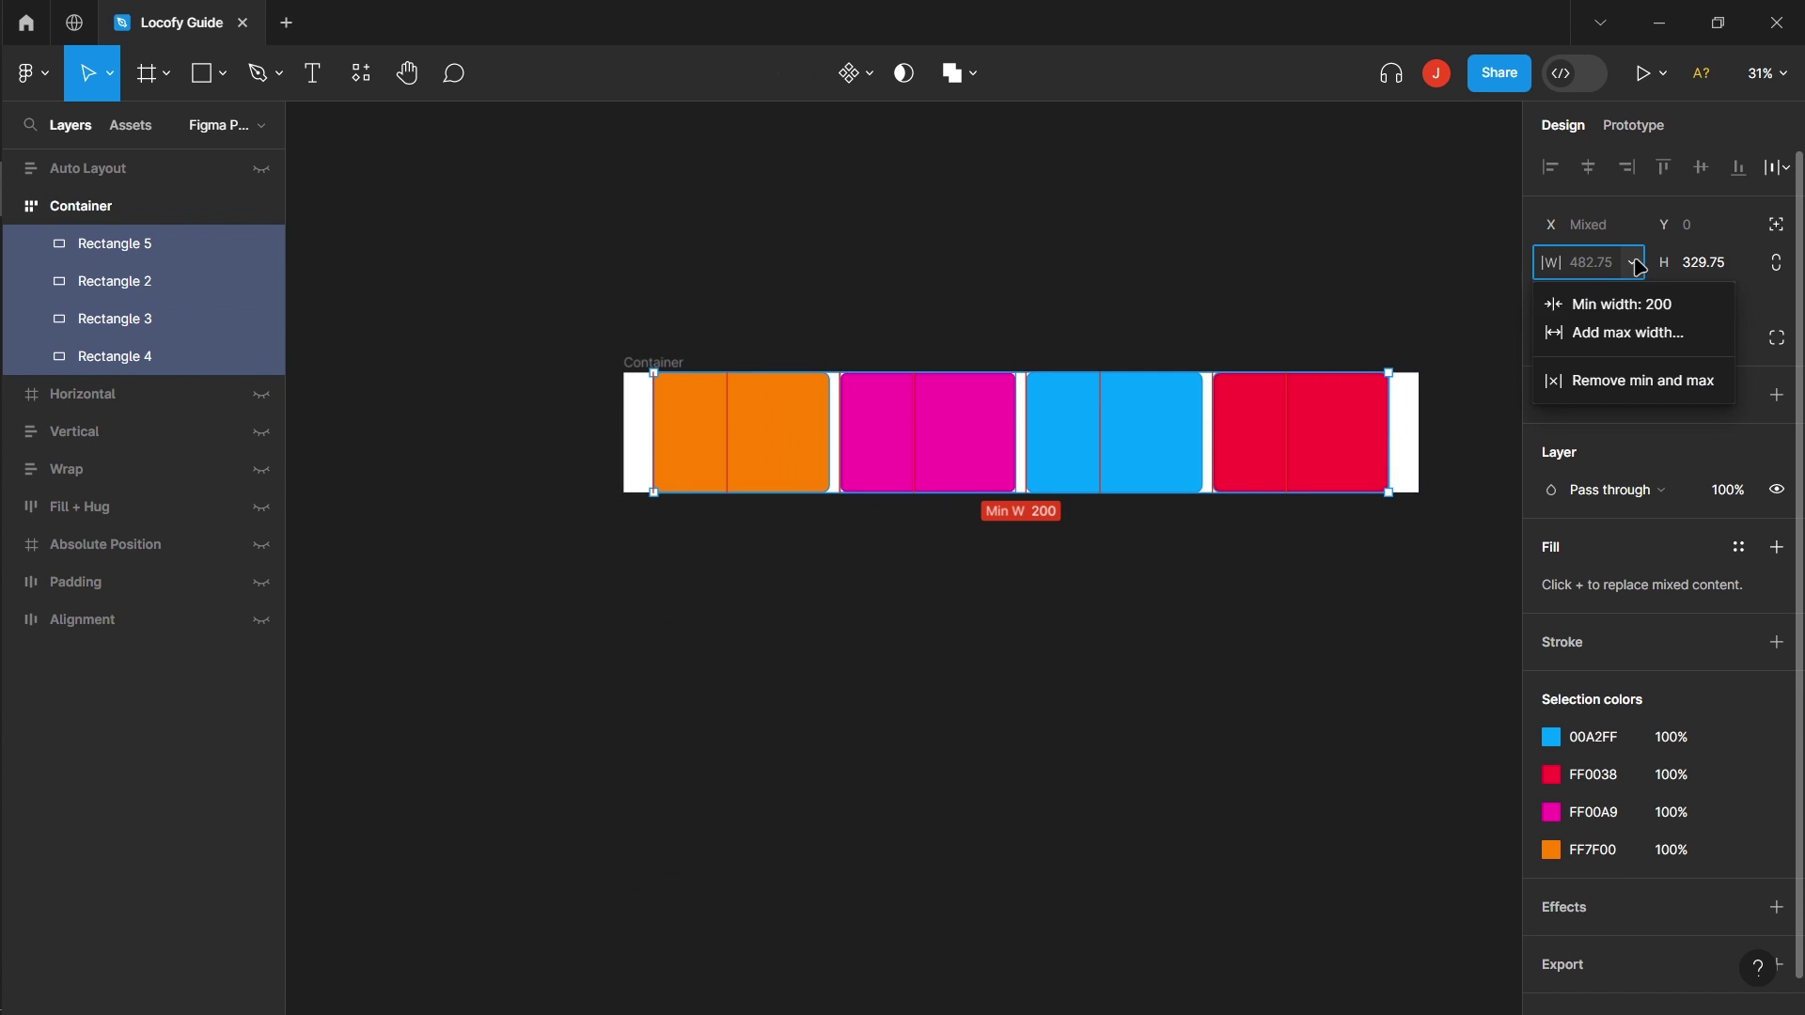
left_click(1628, 334)
type("400")
key("Return")
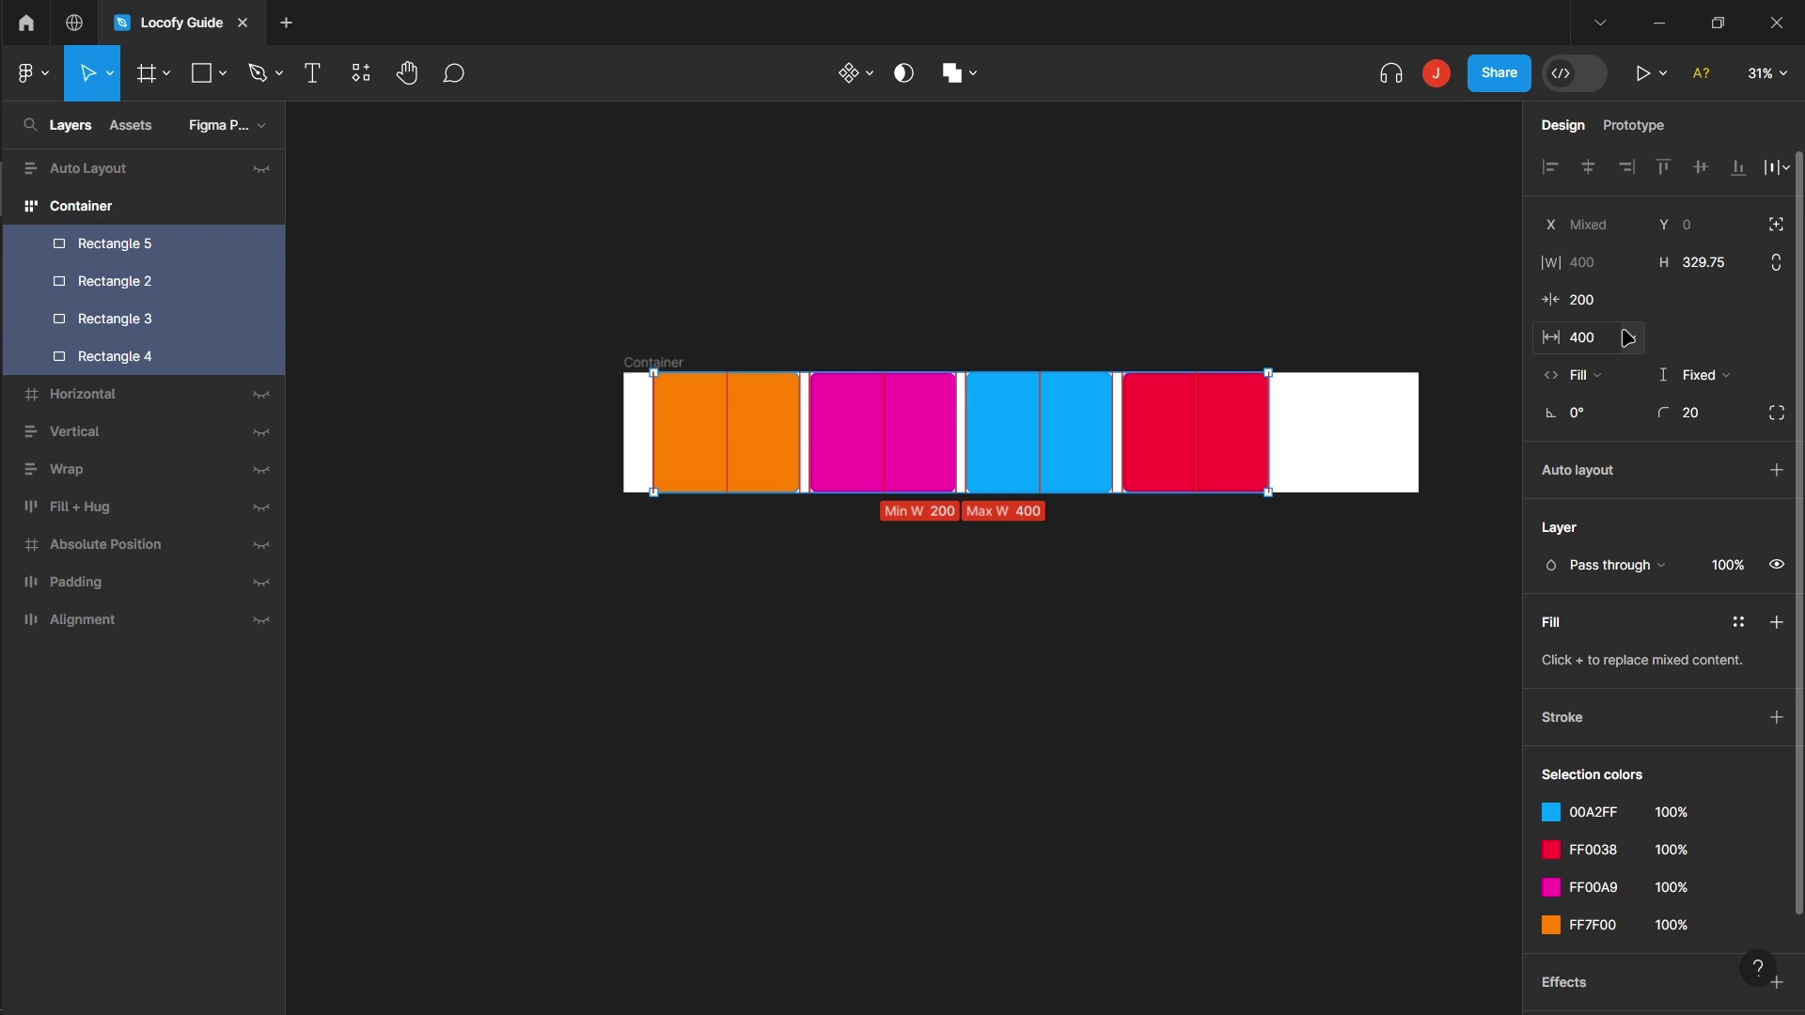
left_click(1261, 636)
left_click(1405, 446)
left_click_drag(1417, 439, 1382, 461)
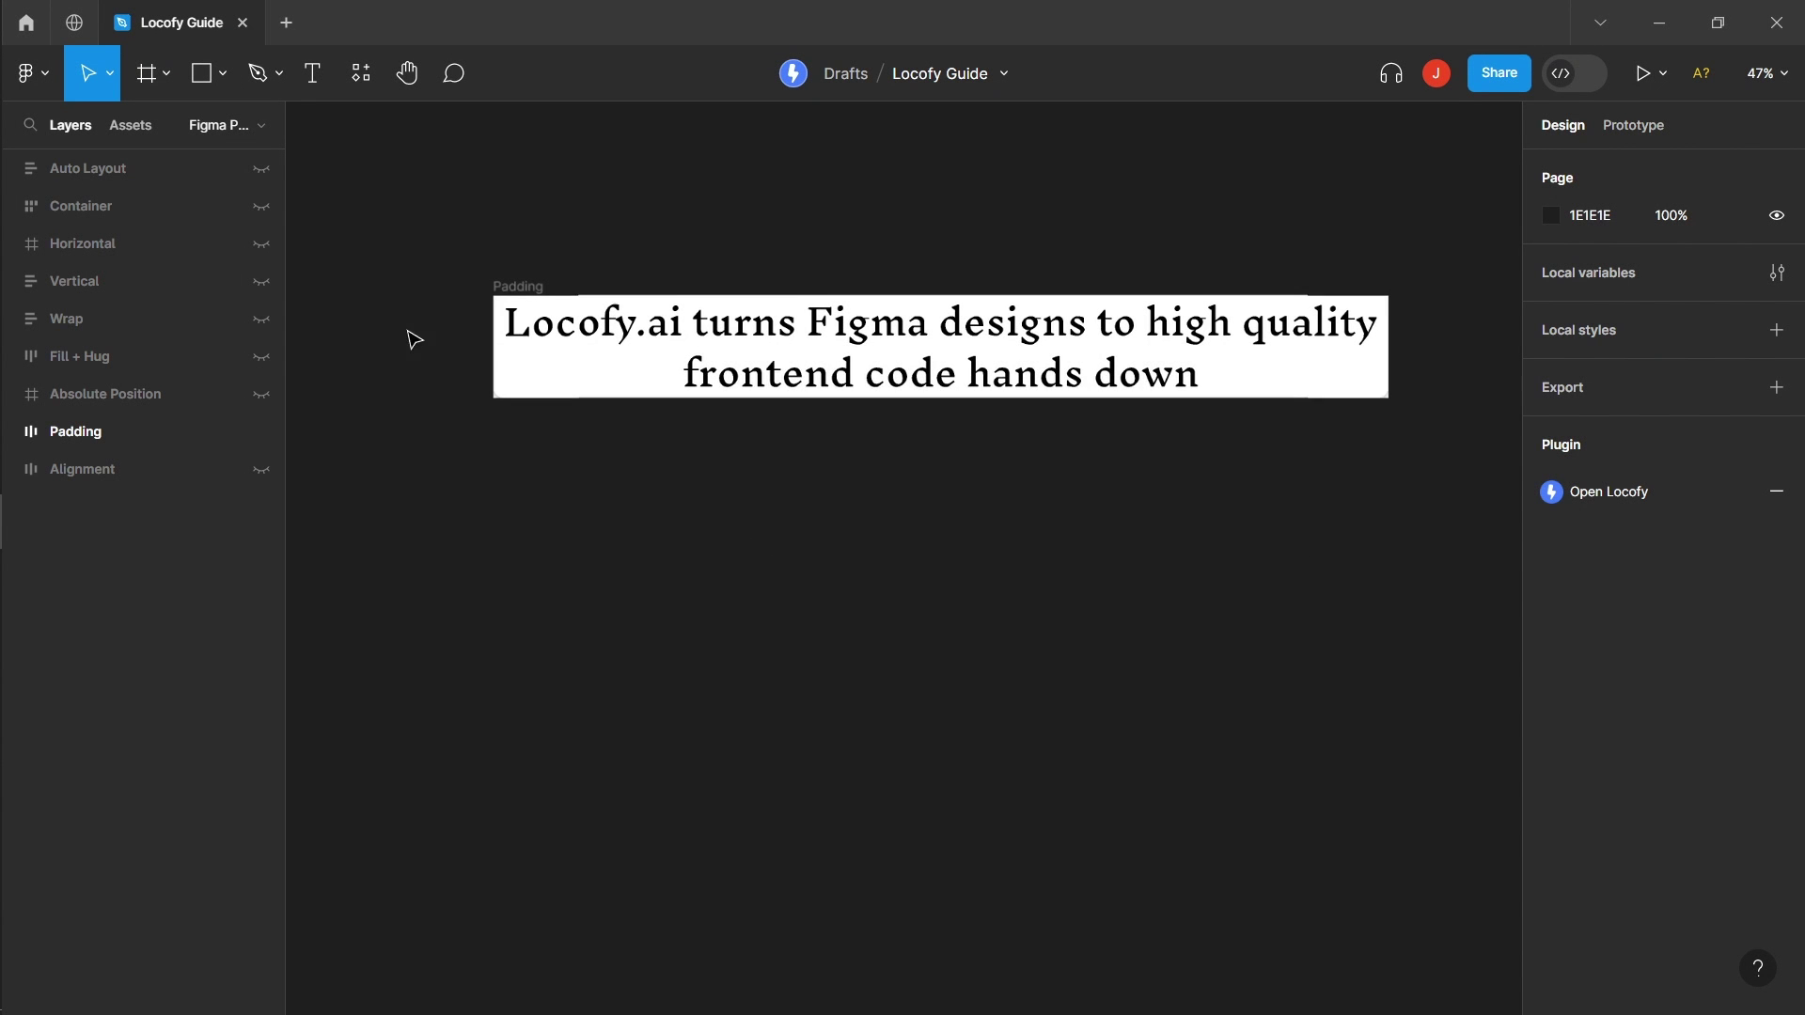
Step: Give the Padding frame 50 horizontal and 100 vertical padding
left_click(523, 287)
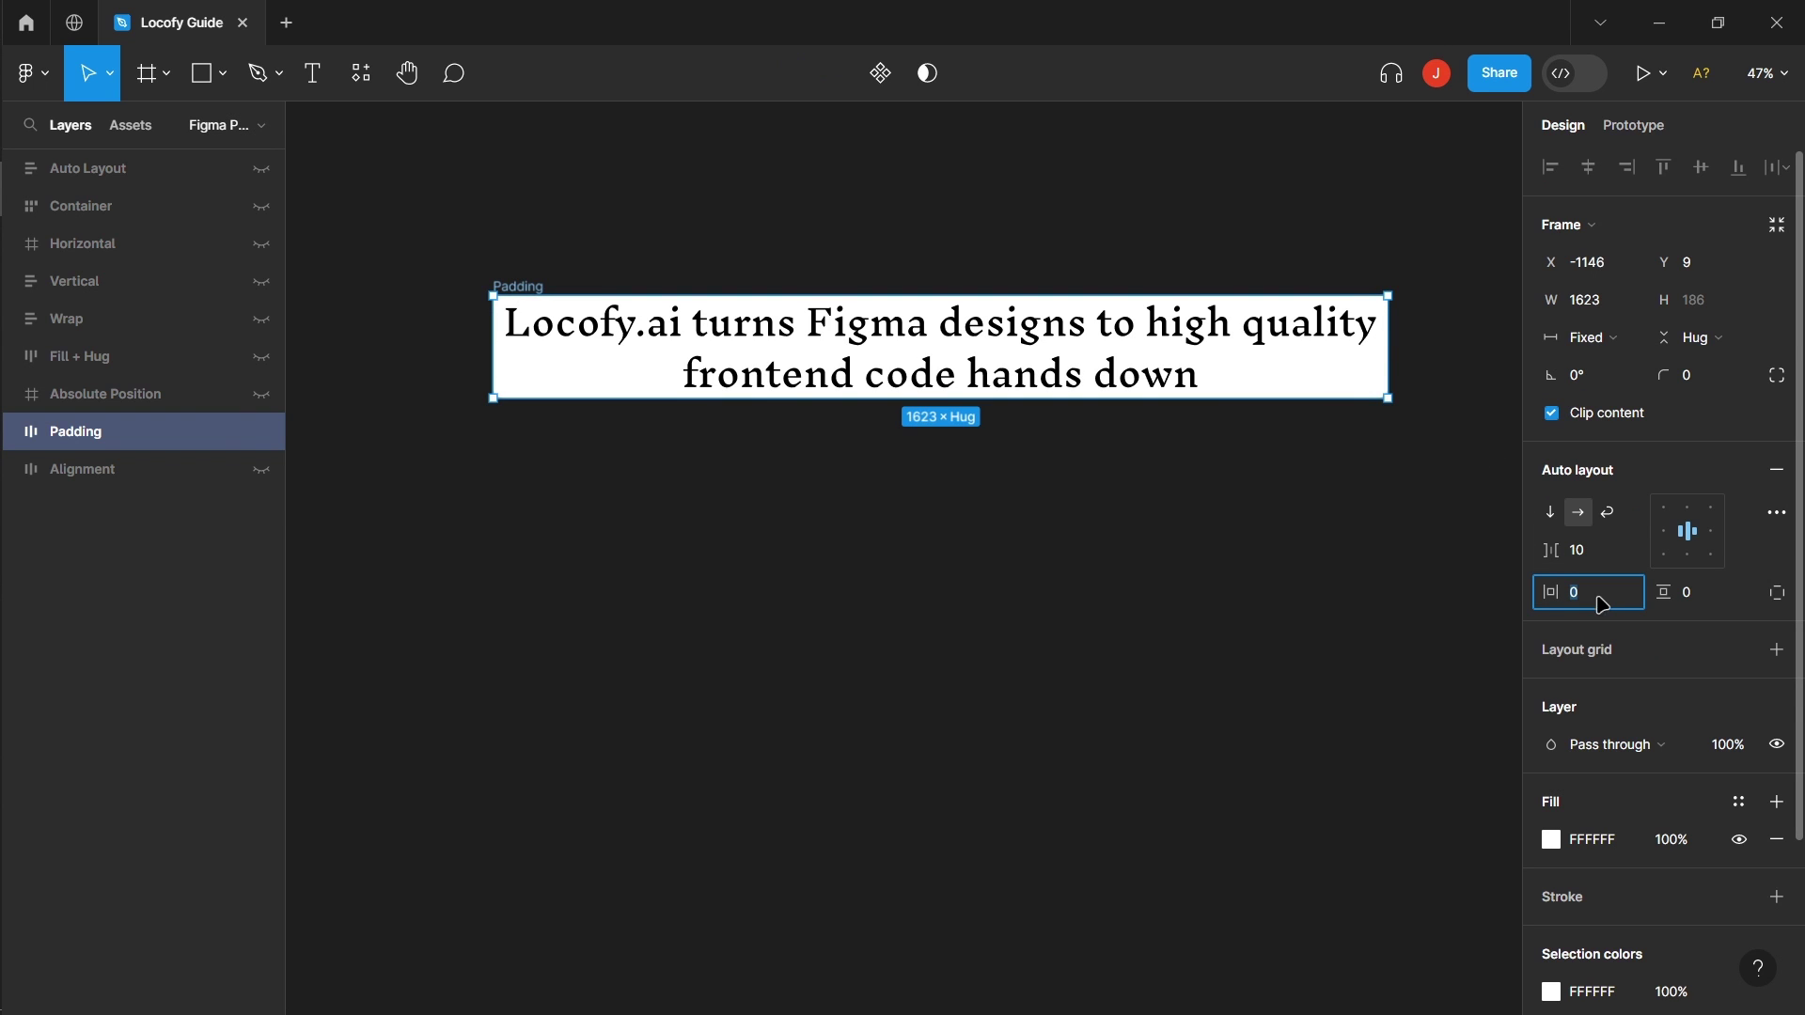
key("Return")
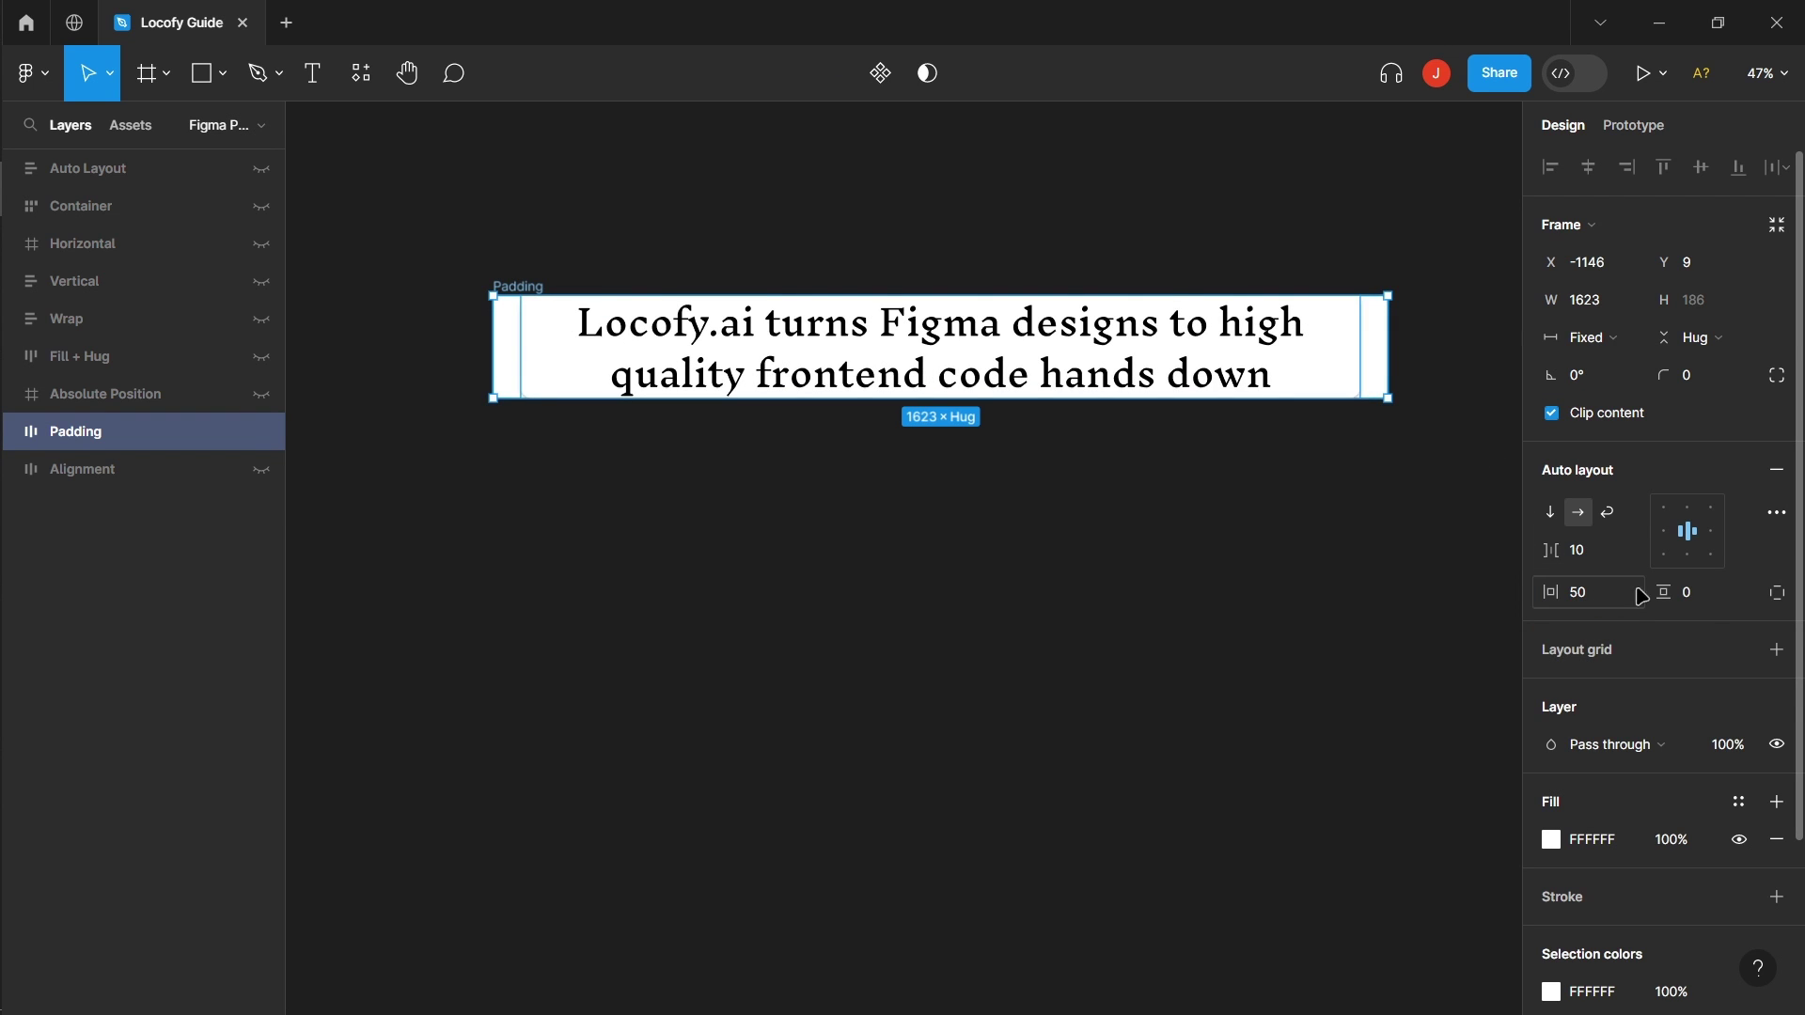
type("0")
key("Return")
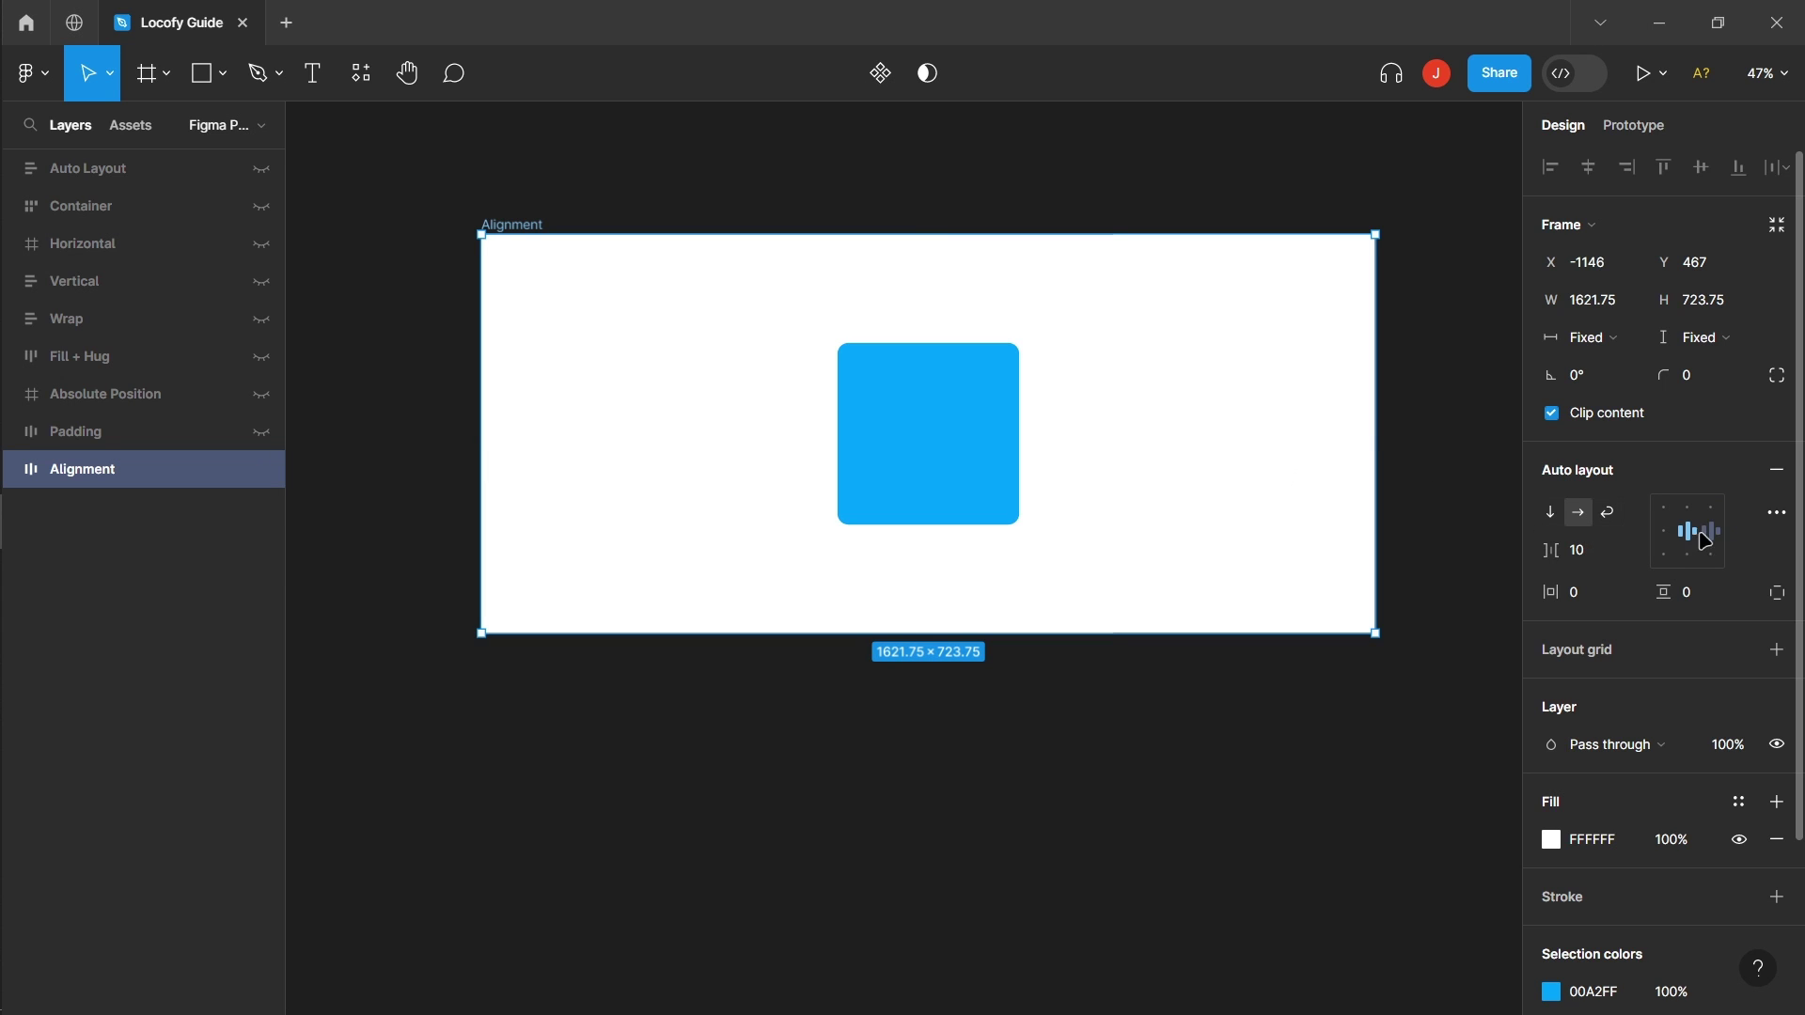
Step: Align the blue square left-centre, then each corner and edge in turn, ending back at centre
left_click(1664, 533)
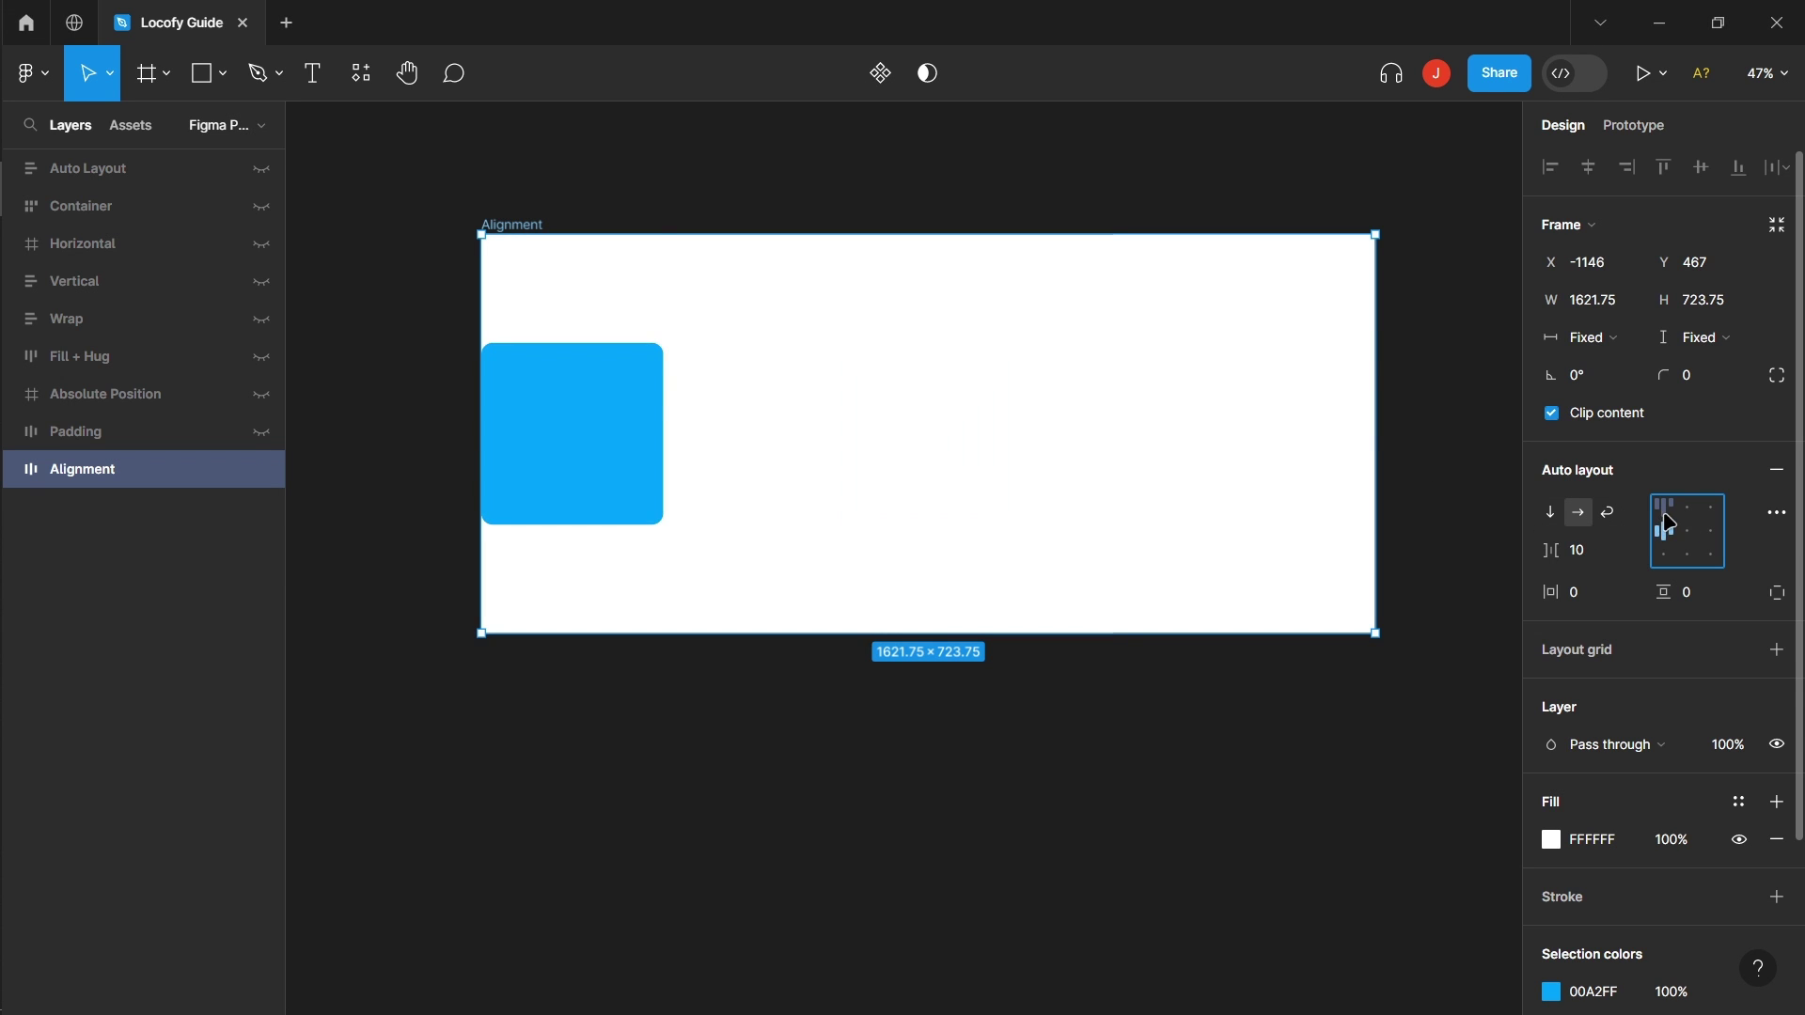
left_click(1665, 510)
left_click(1689, 512)
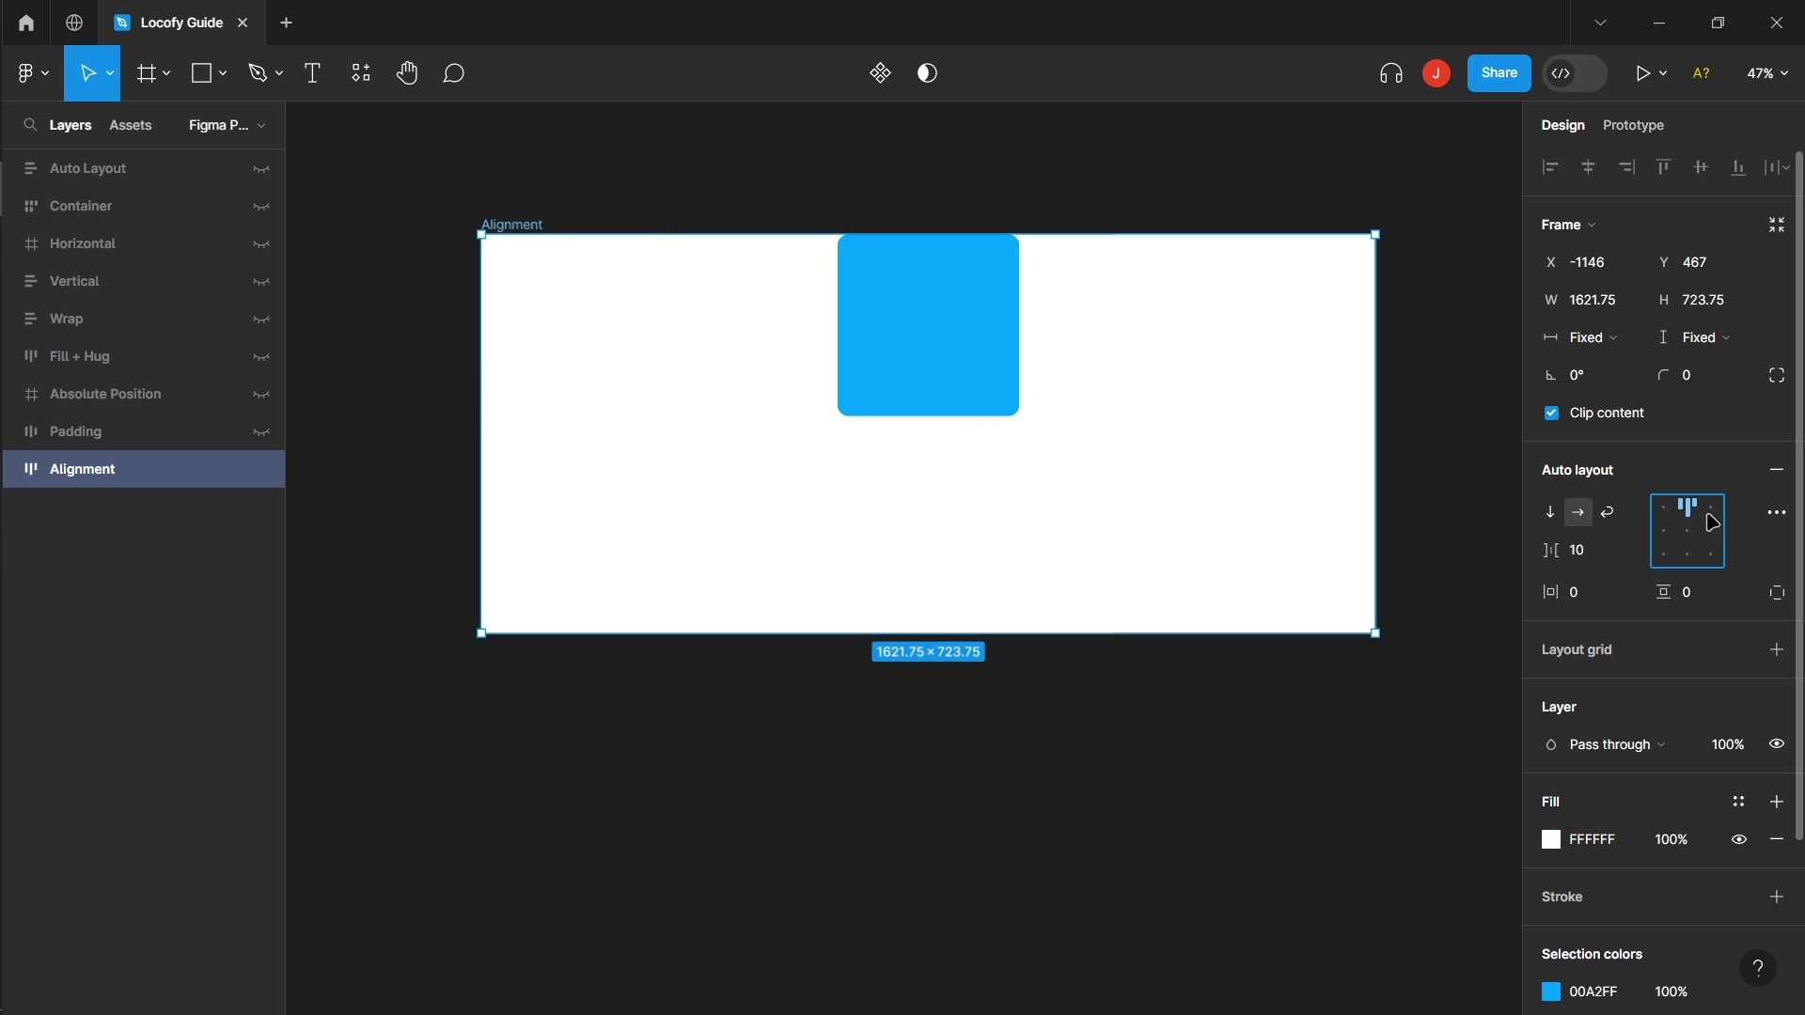
left_click(1712, 510)
left_click(1712, 532)
left_click(1715, 560)
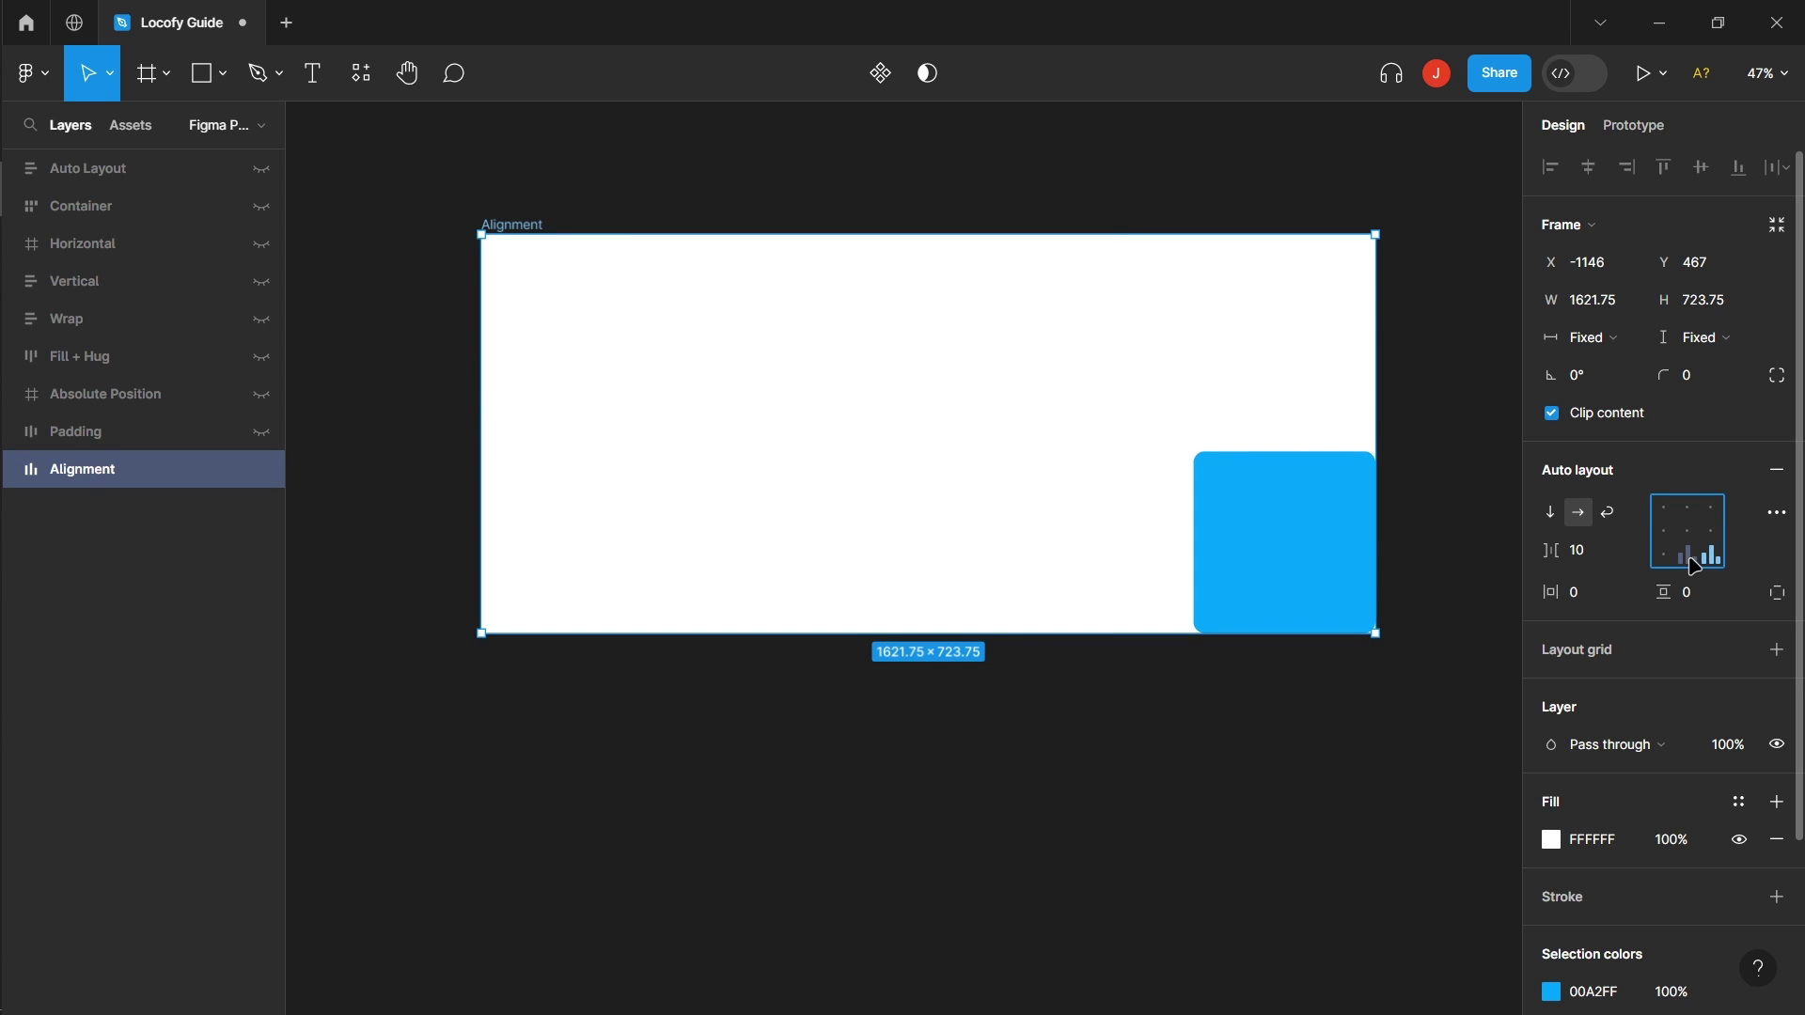
left_click(1678, 560)
left_click(1666, 561)
left_click(1663, 530)
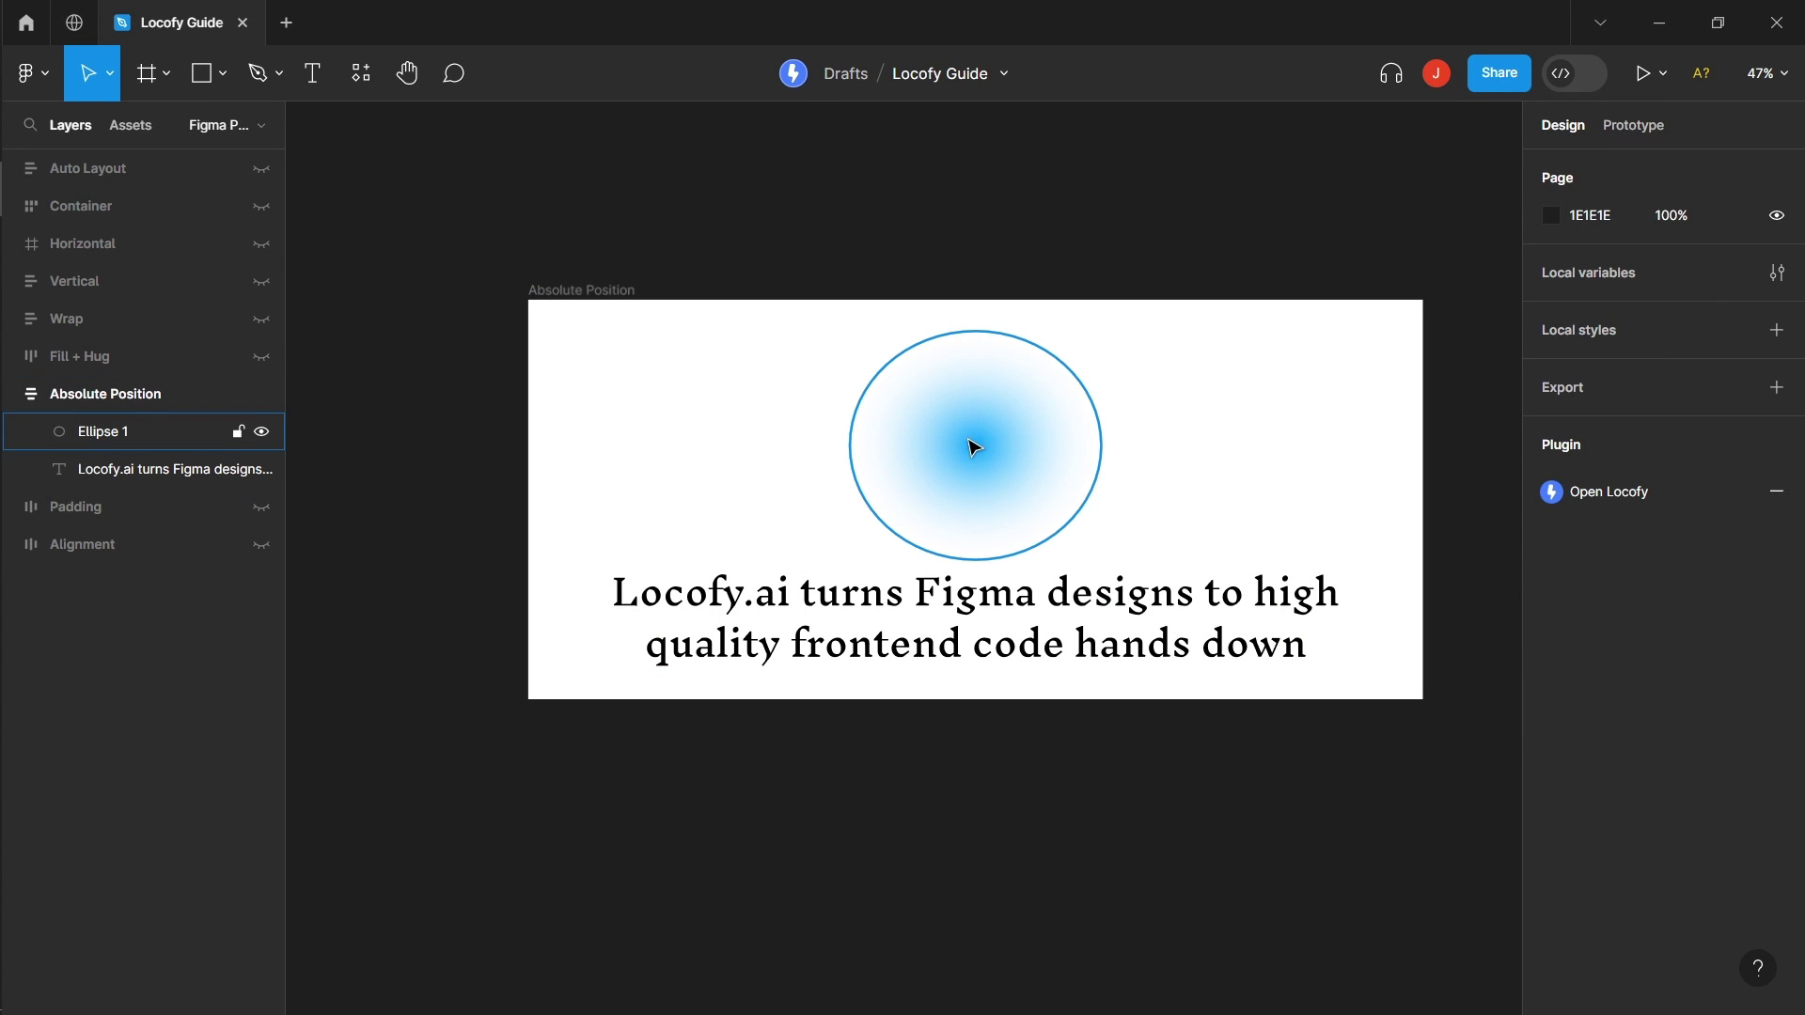
Step: Move the ellipse into the top-left corner of the Absolute Position frame
left_click_drag(816, 418, 761, 408)
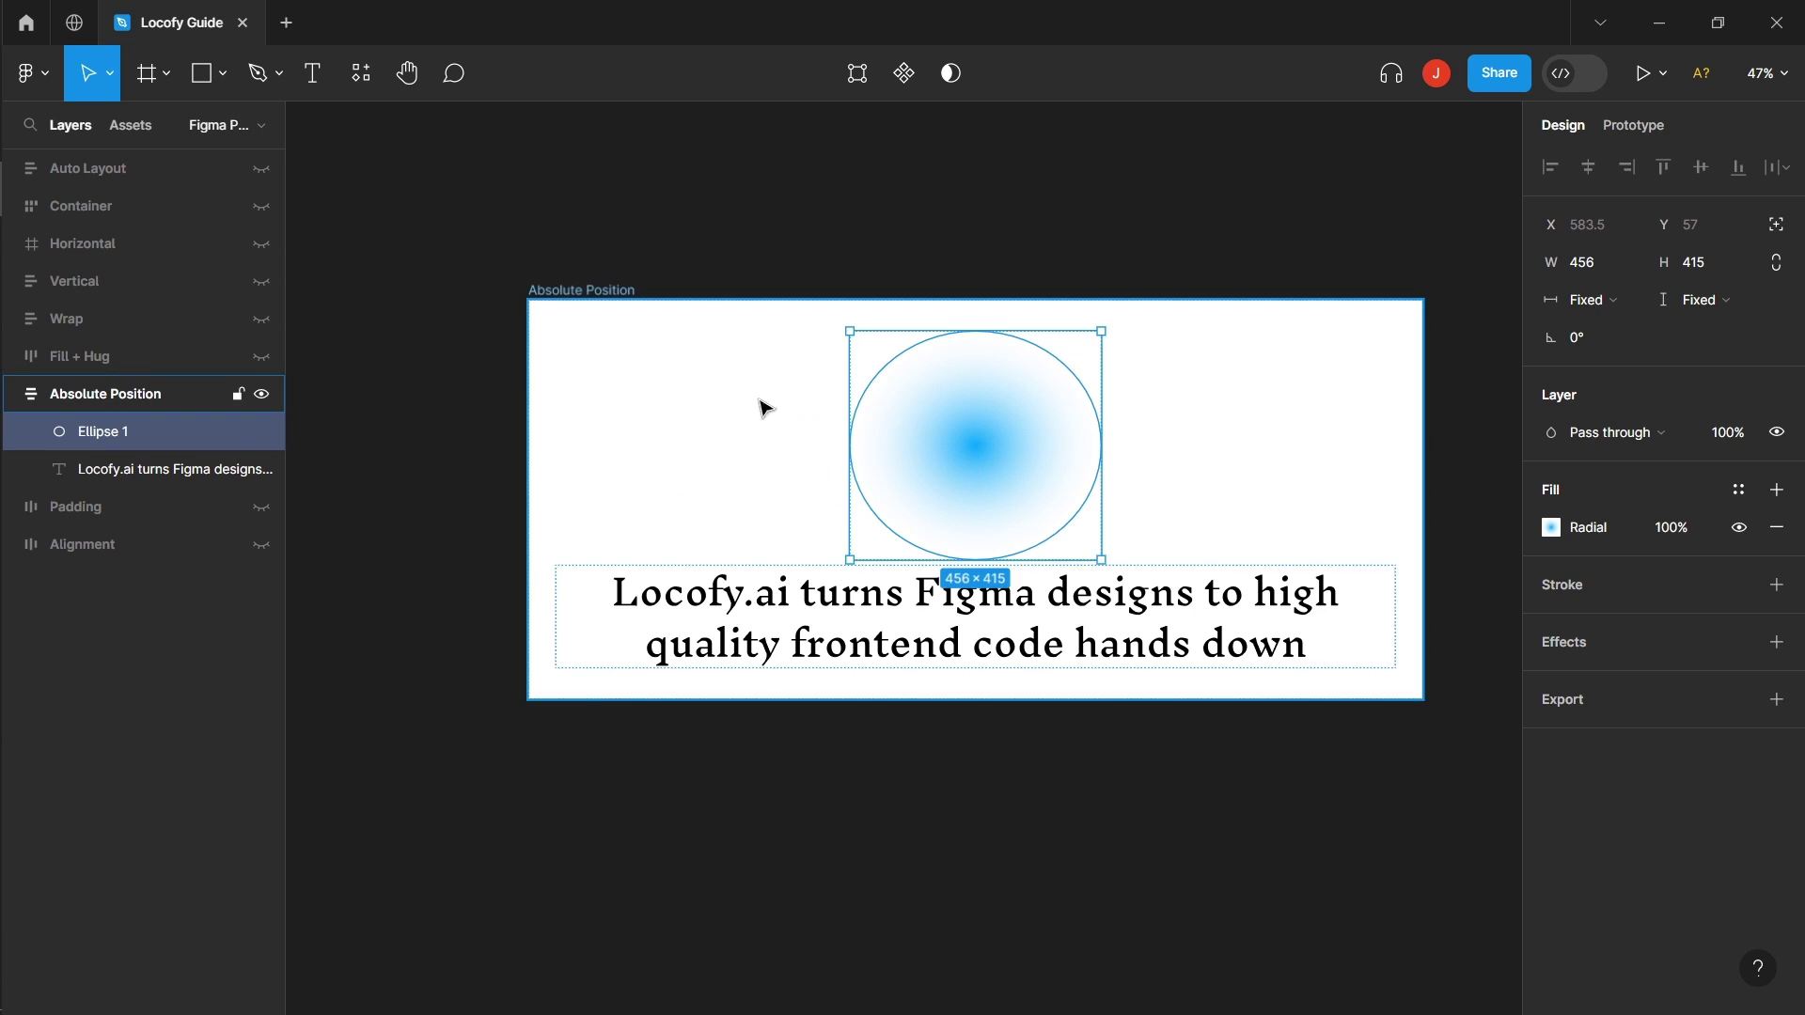
mouse_move(1210, 415)
left_mouse_down()
mouse_move(1341, 379)
mouse_move(1210, 391)
left_mouse_up()
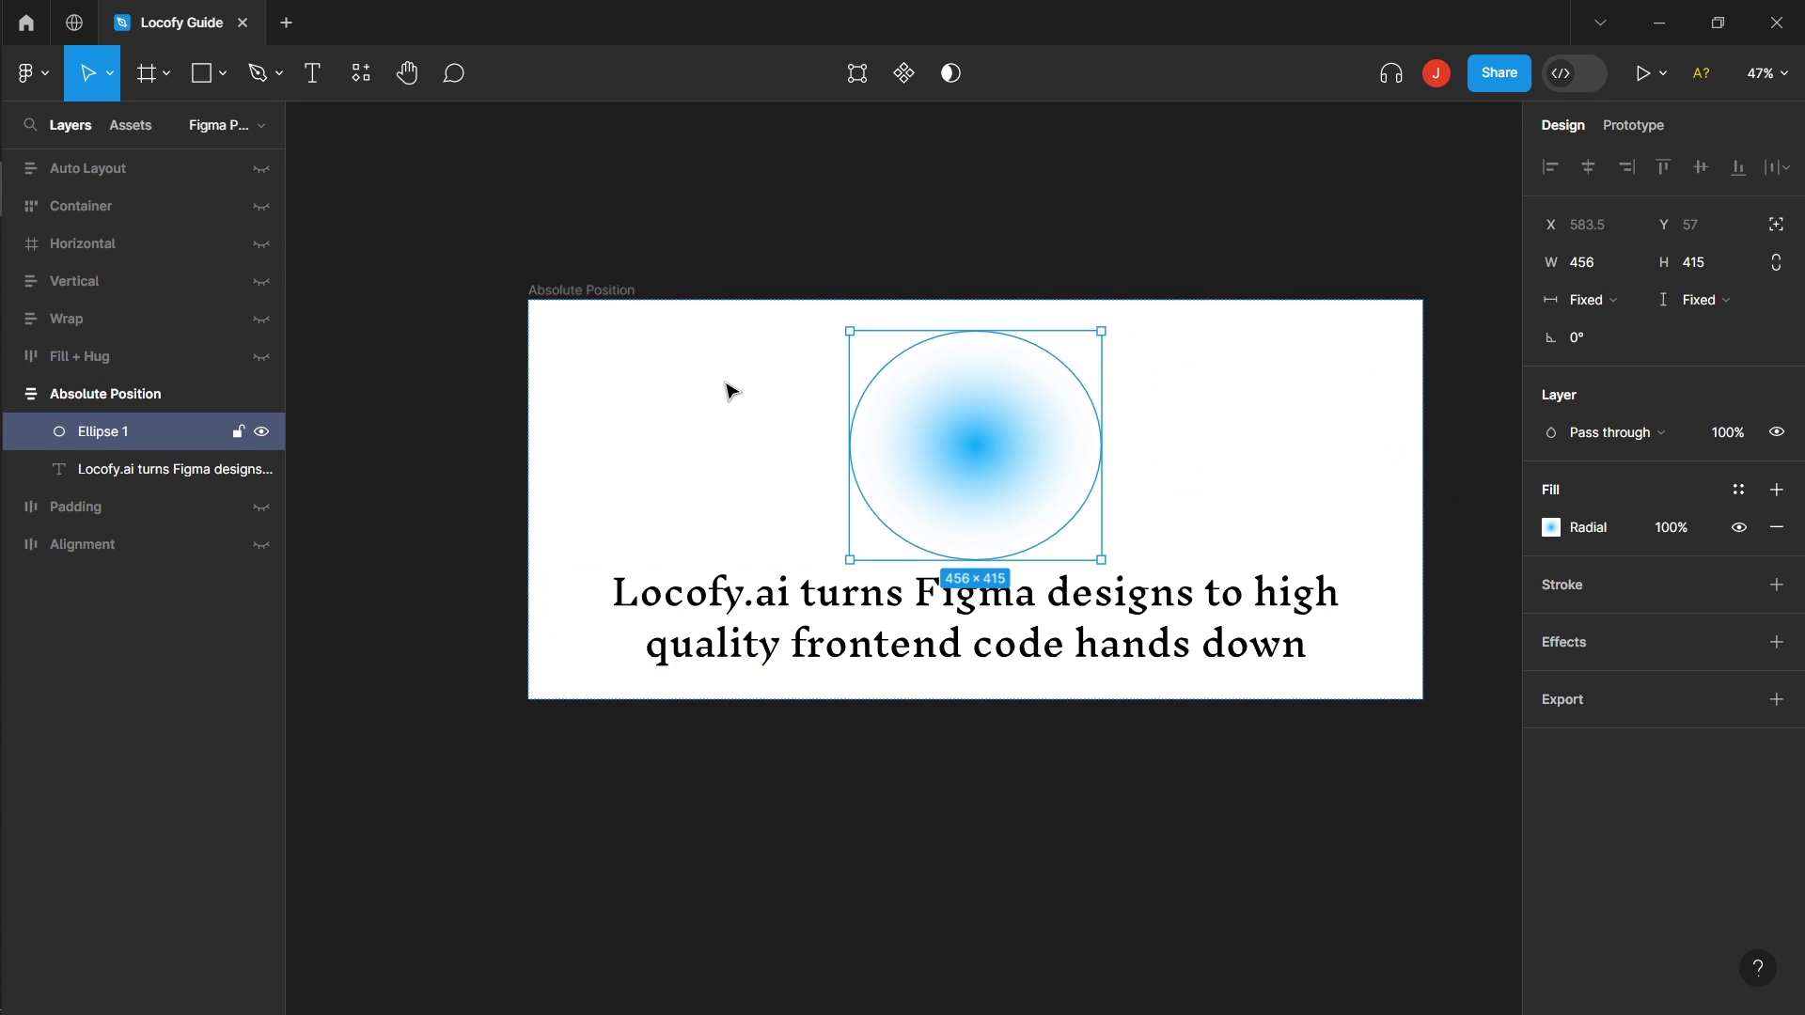
left_click_drag(671, 376, 920, 434)
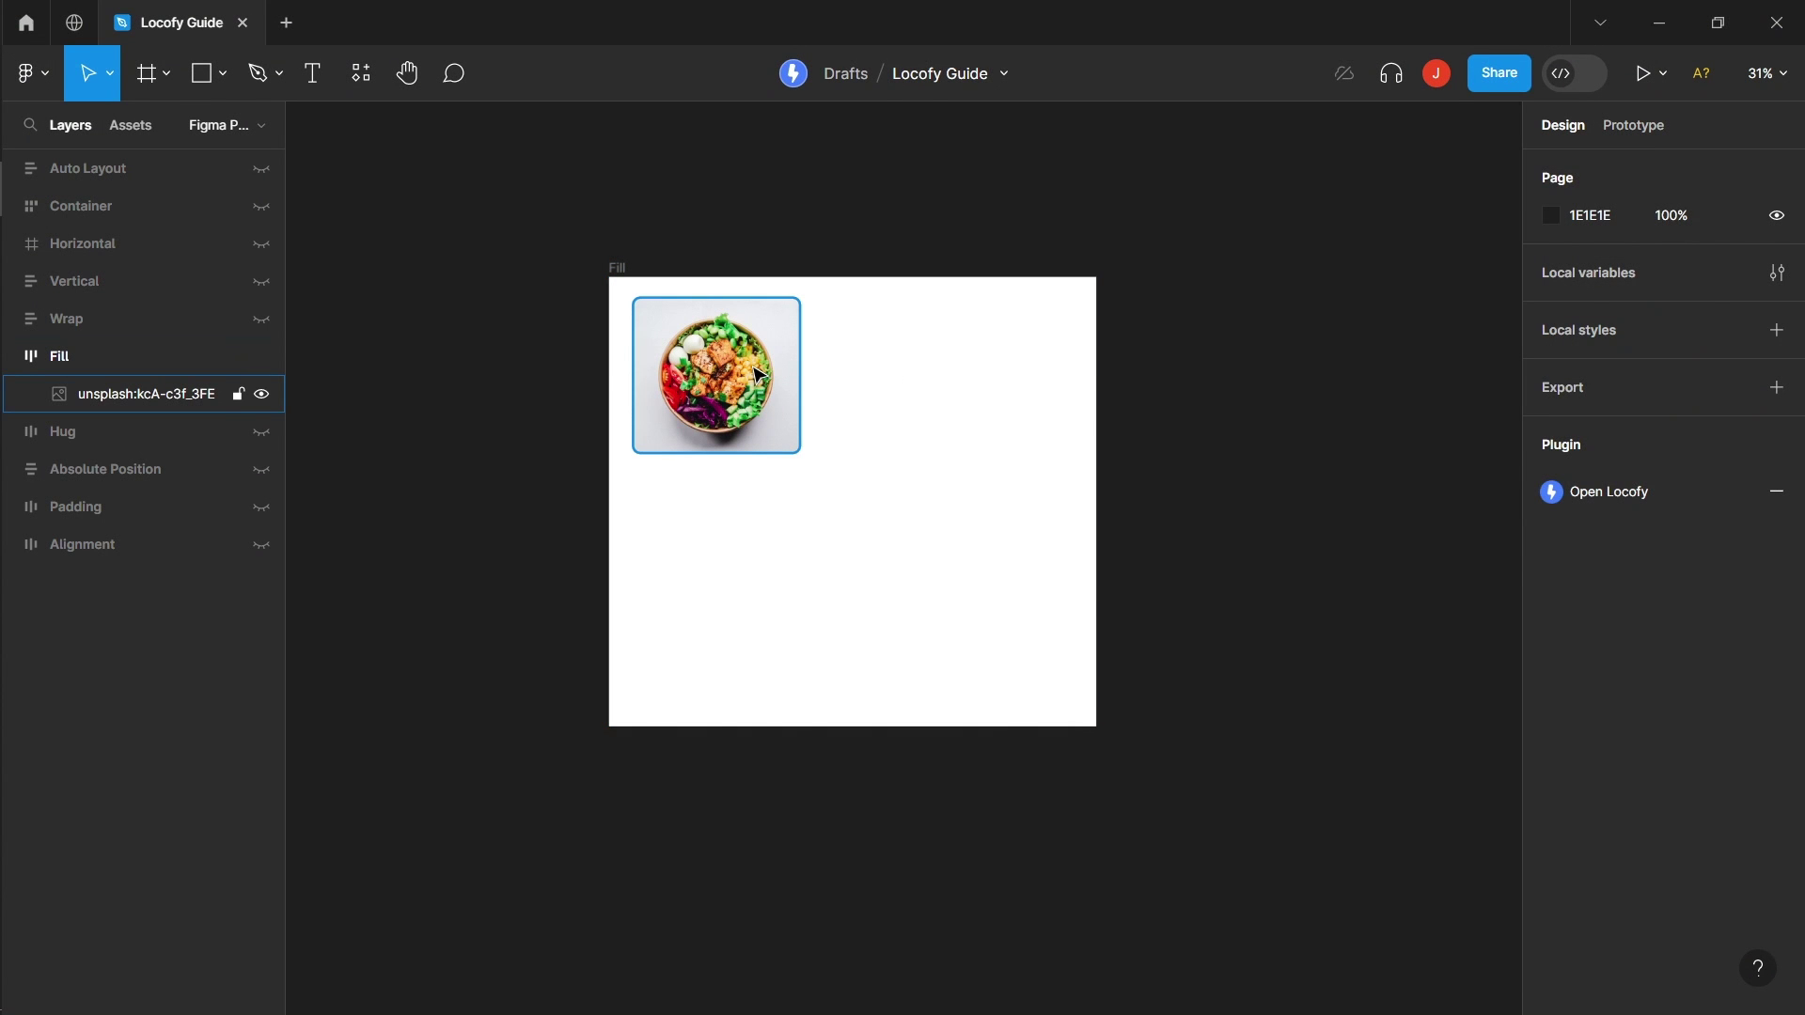
Step: Set the salad image's width and height to Fill container
left_click(760, 374)
left_click(1616, 302)
left_click(1631, 328)
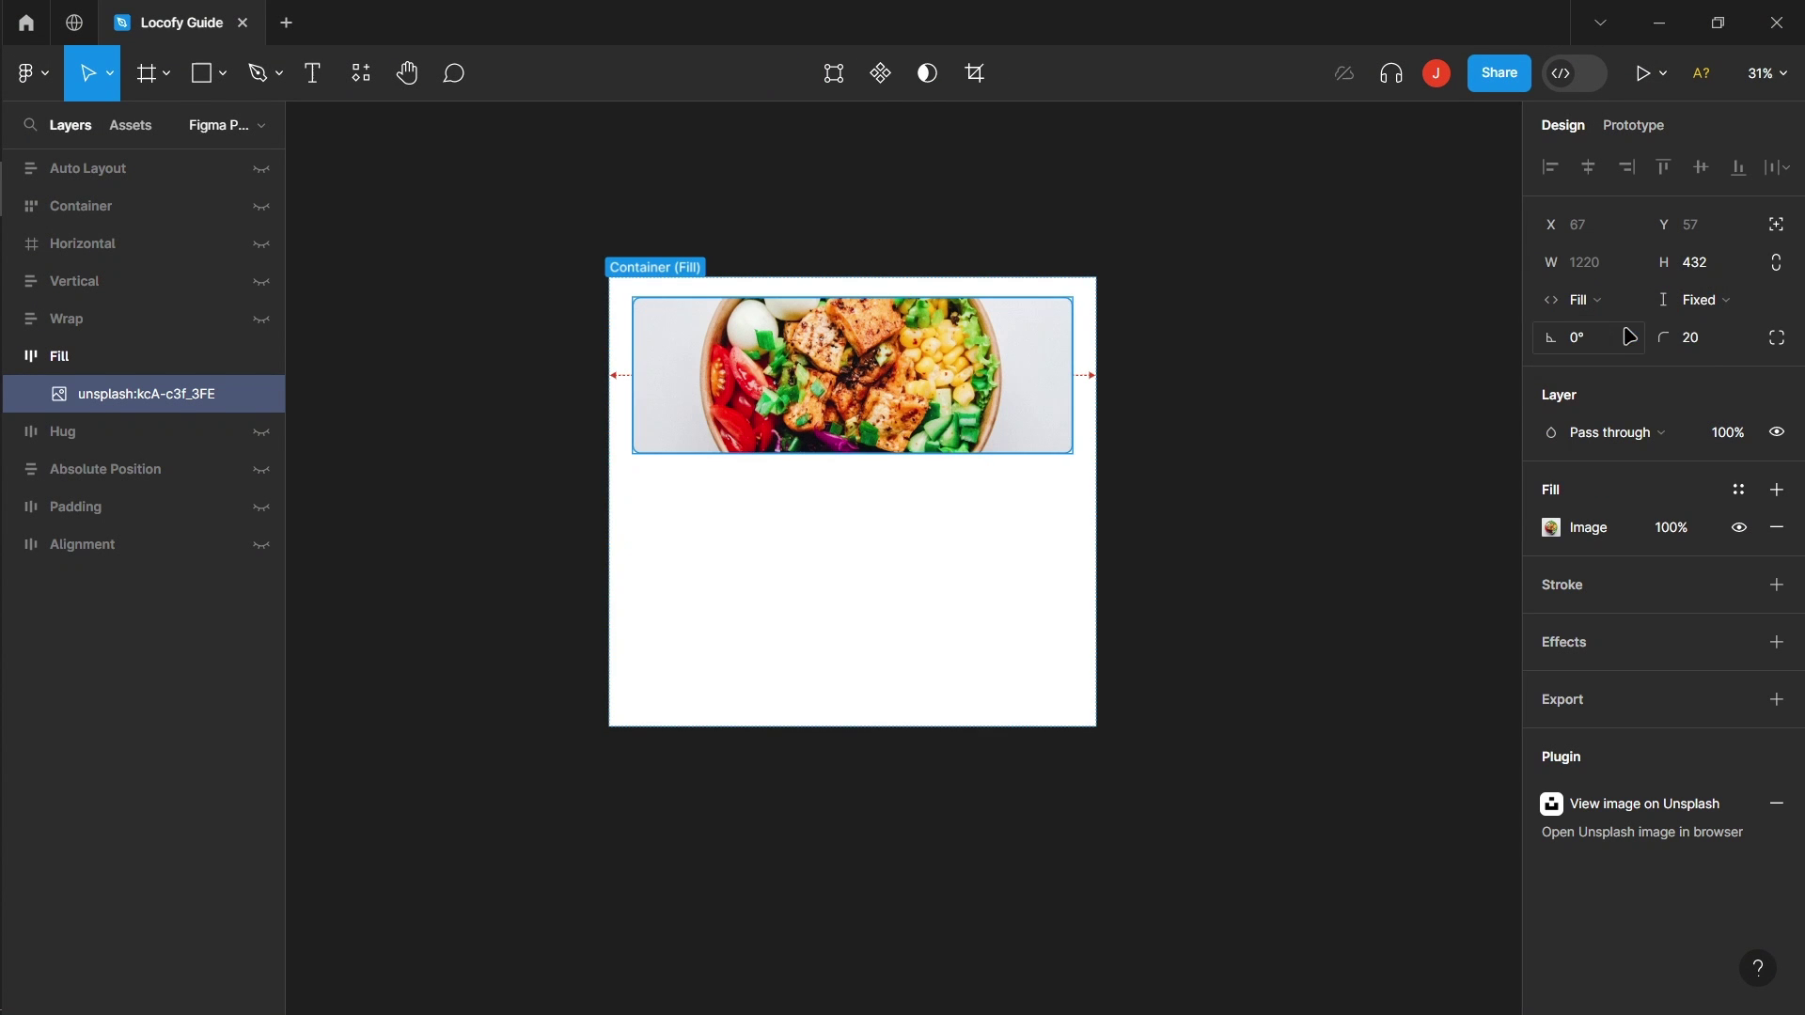
left_click(1735, 310)
left_click(1724, 330)
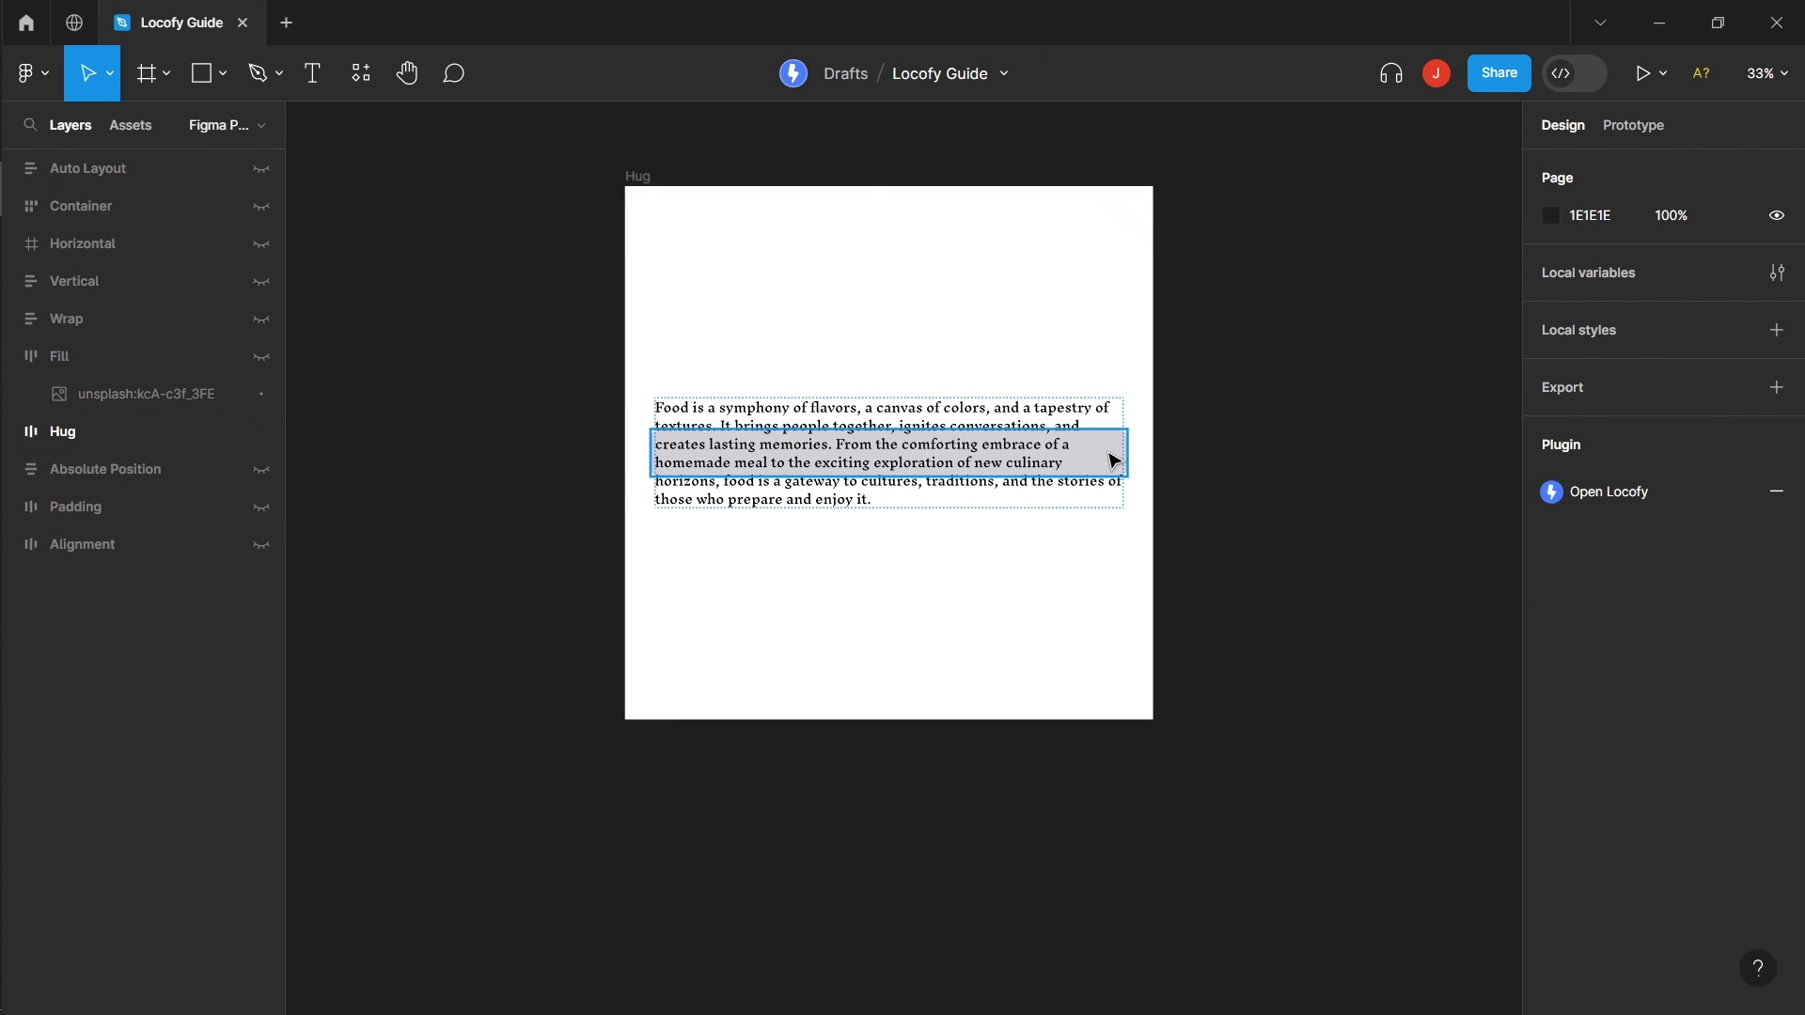
Step: Set the grey text frame's height to Hug contents and narrow the Hug frame to 531 wide
left_click(1114, 460)
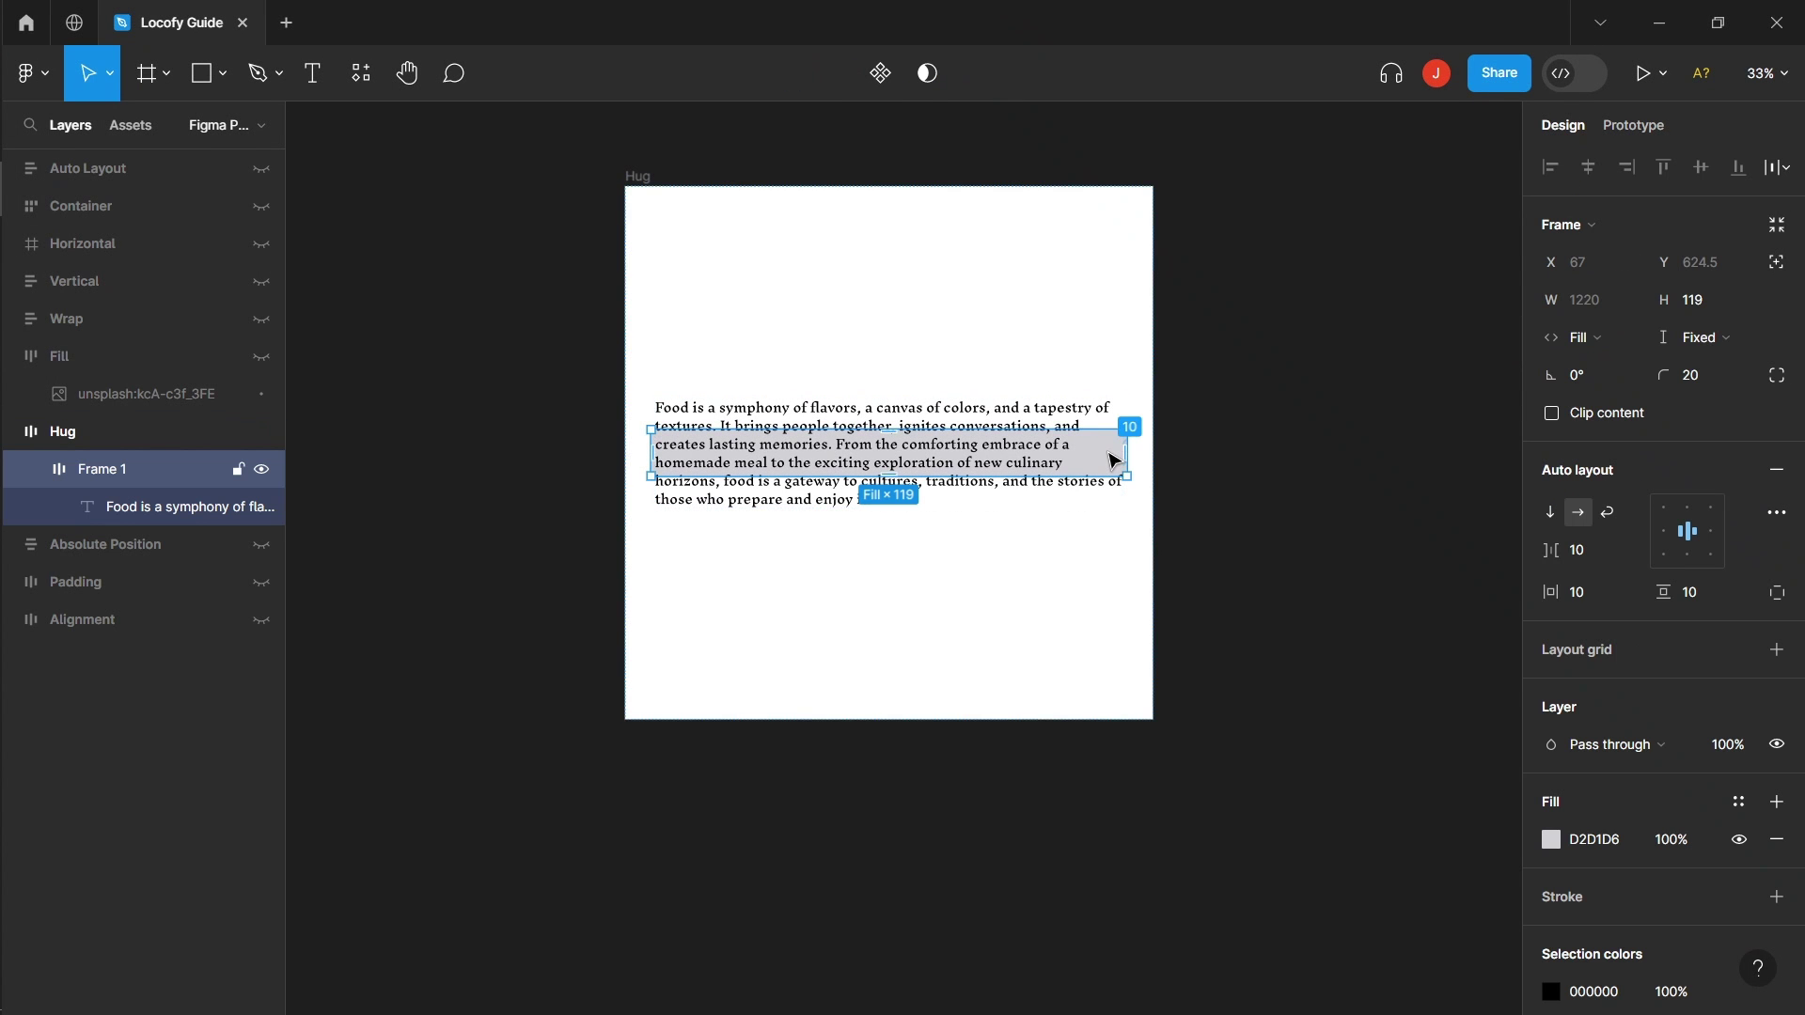
left_click(1727, 345)
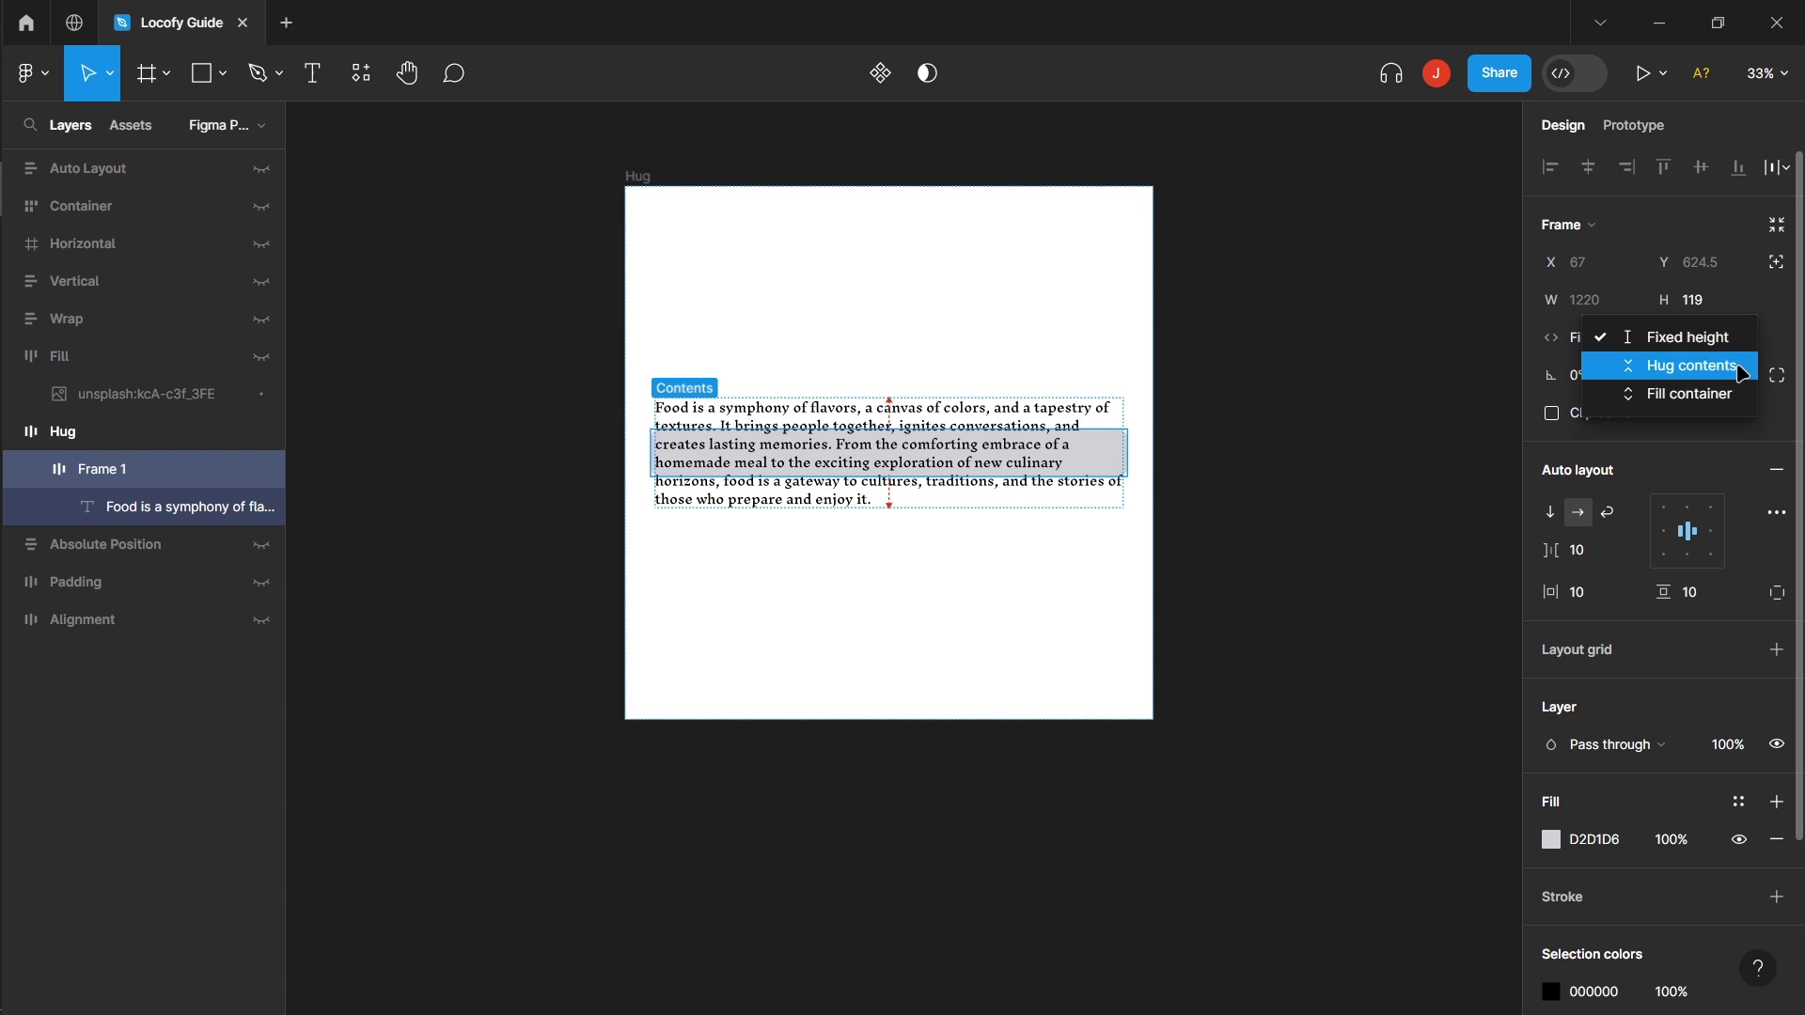
left_click(1692, 366)
left_click(1129, 617)
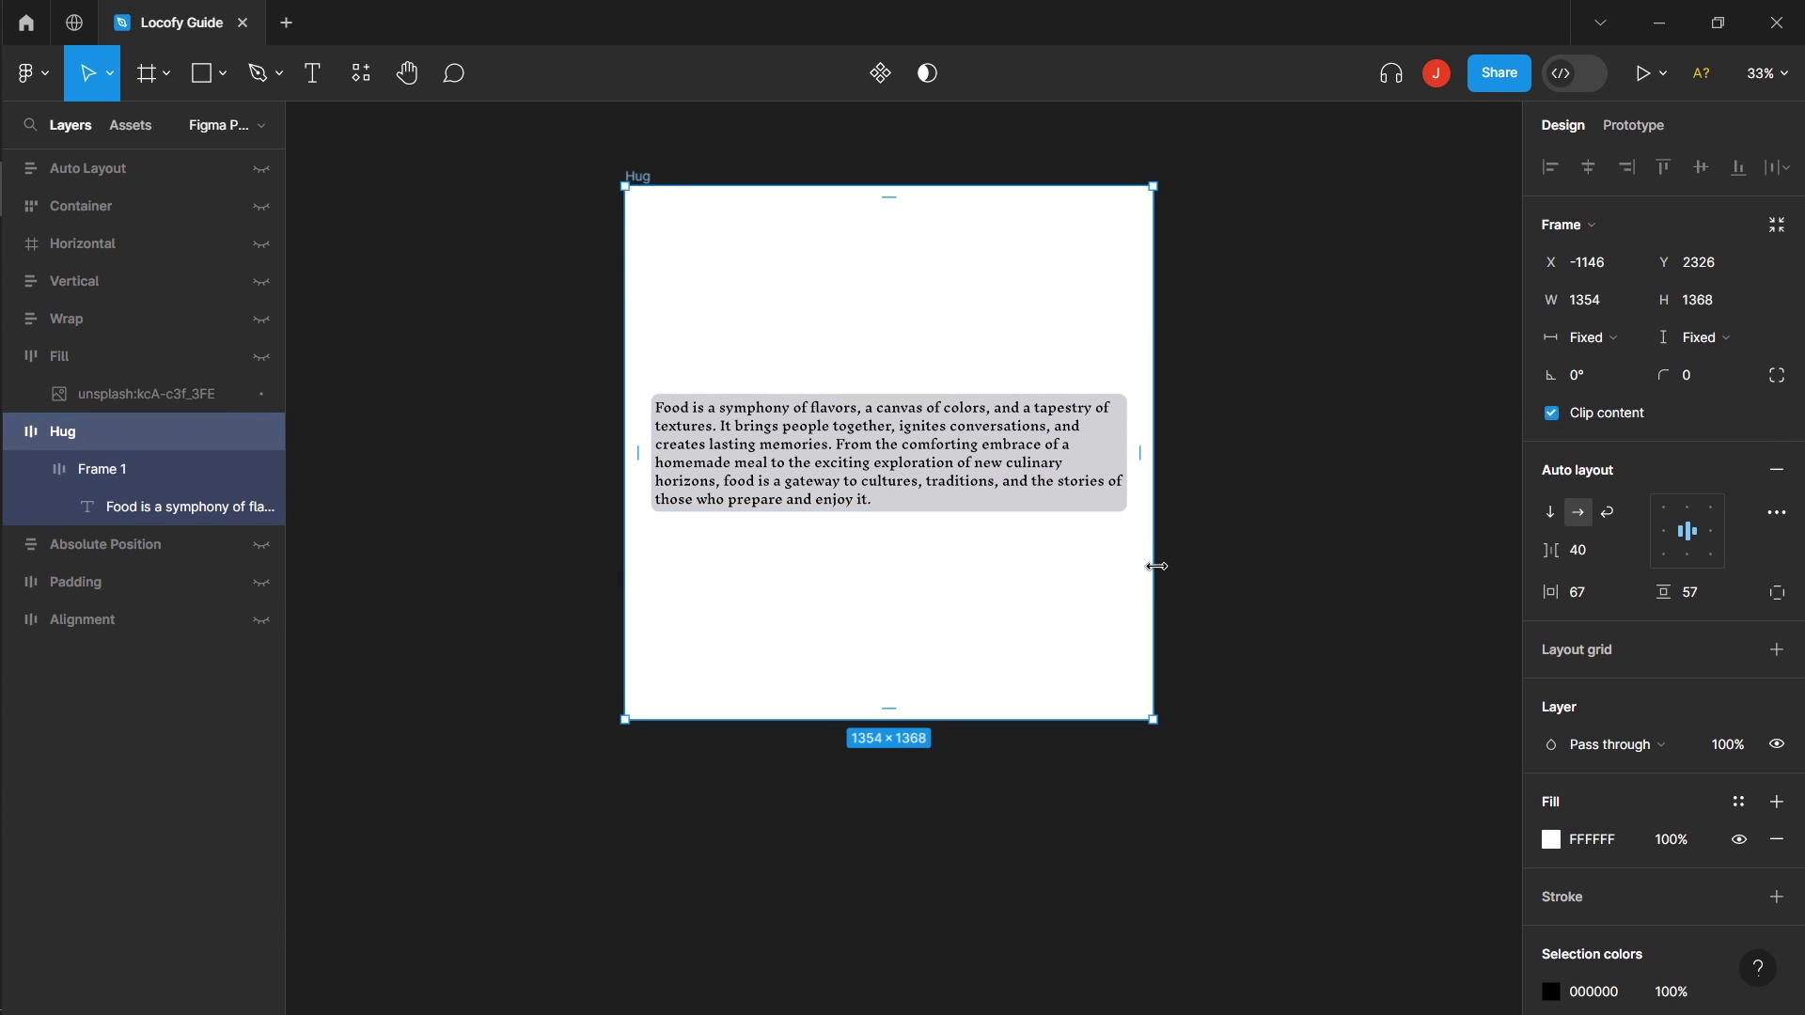
left_click_drag(1115, 570, 832, 605)
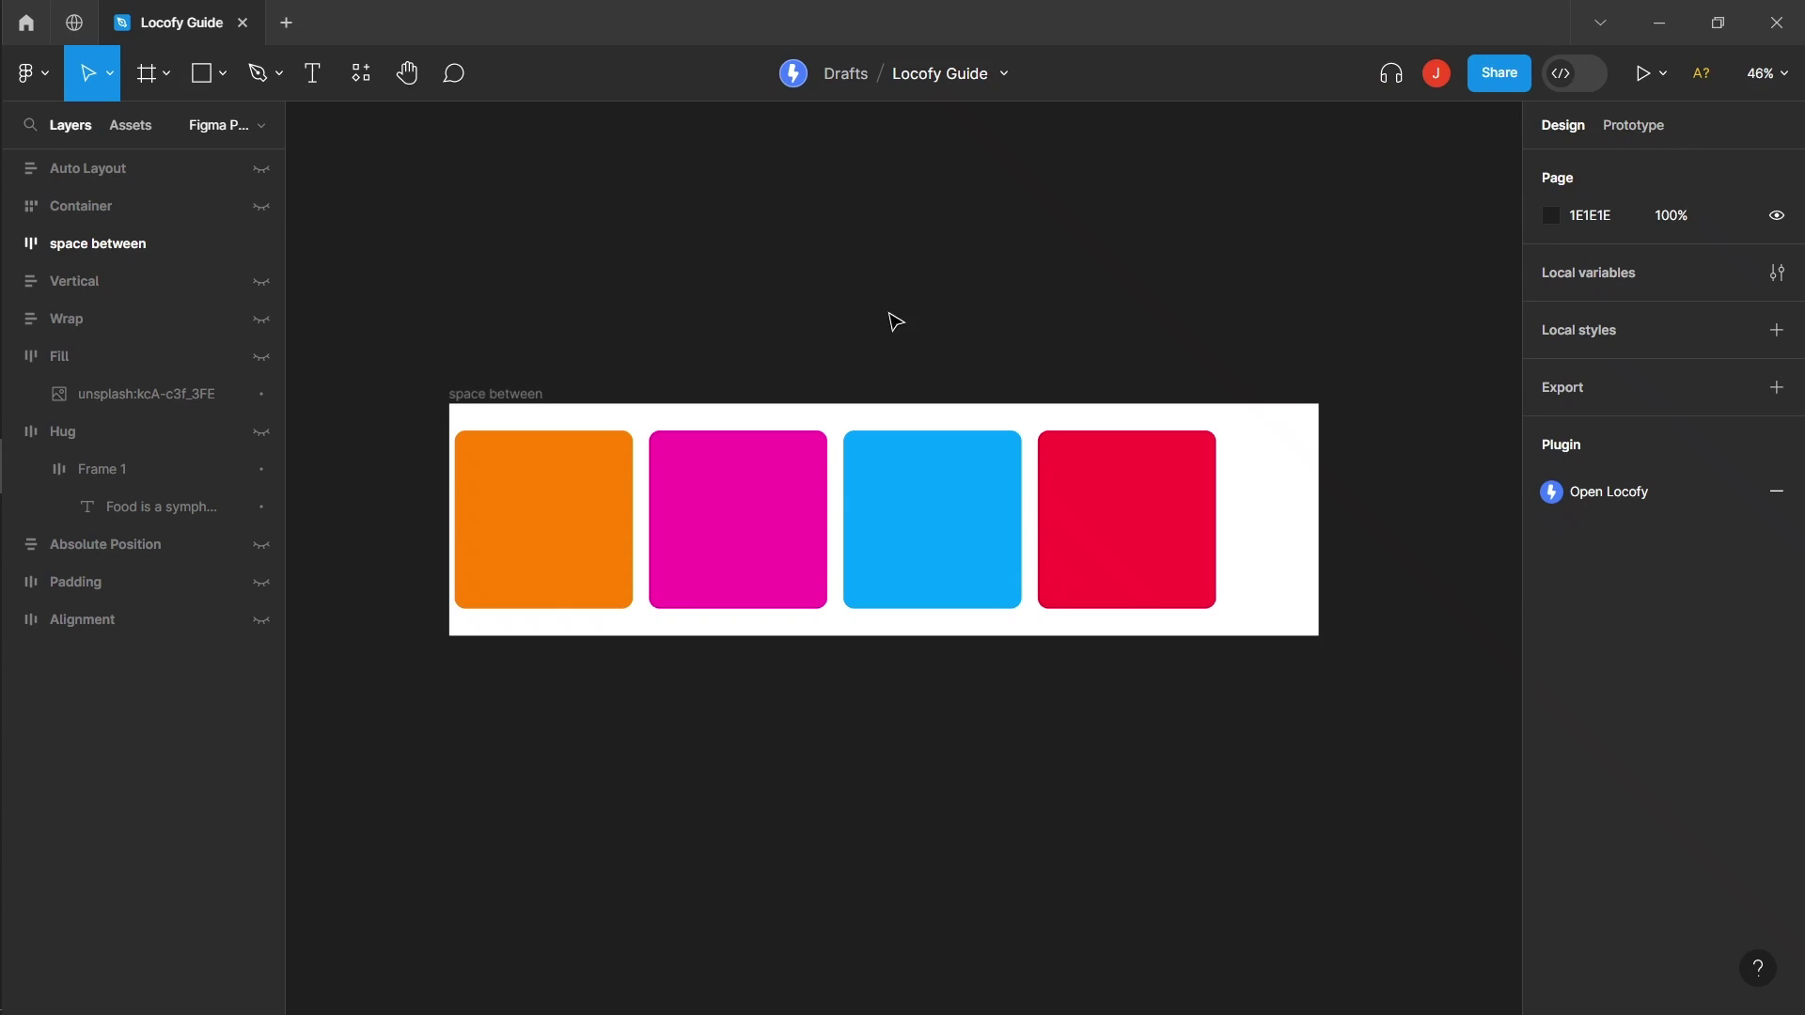
Step: Set the space between frame's gap to Auto so its four boxes spread evenly
left_click(528, 399)
left_click(523, 394)
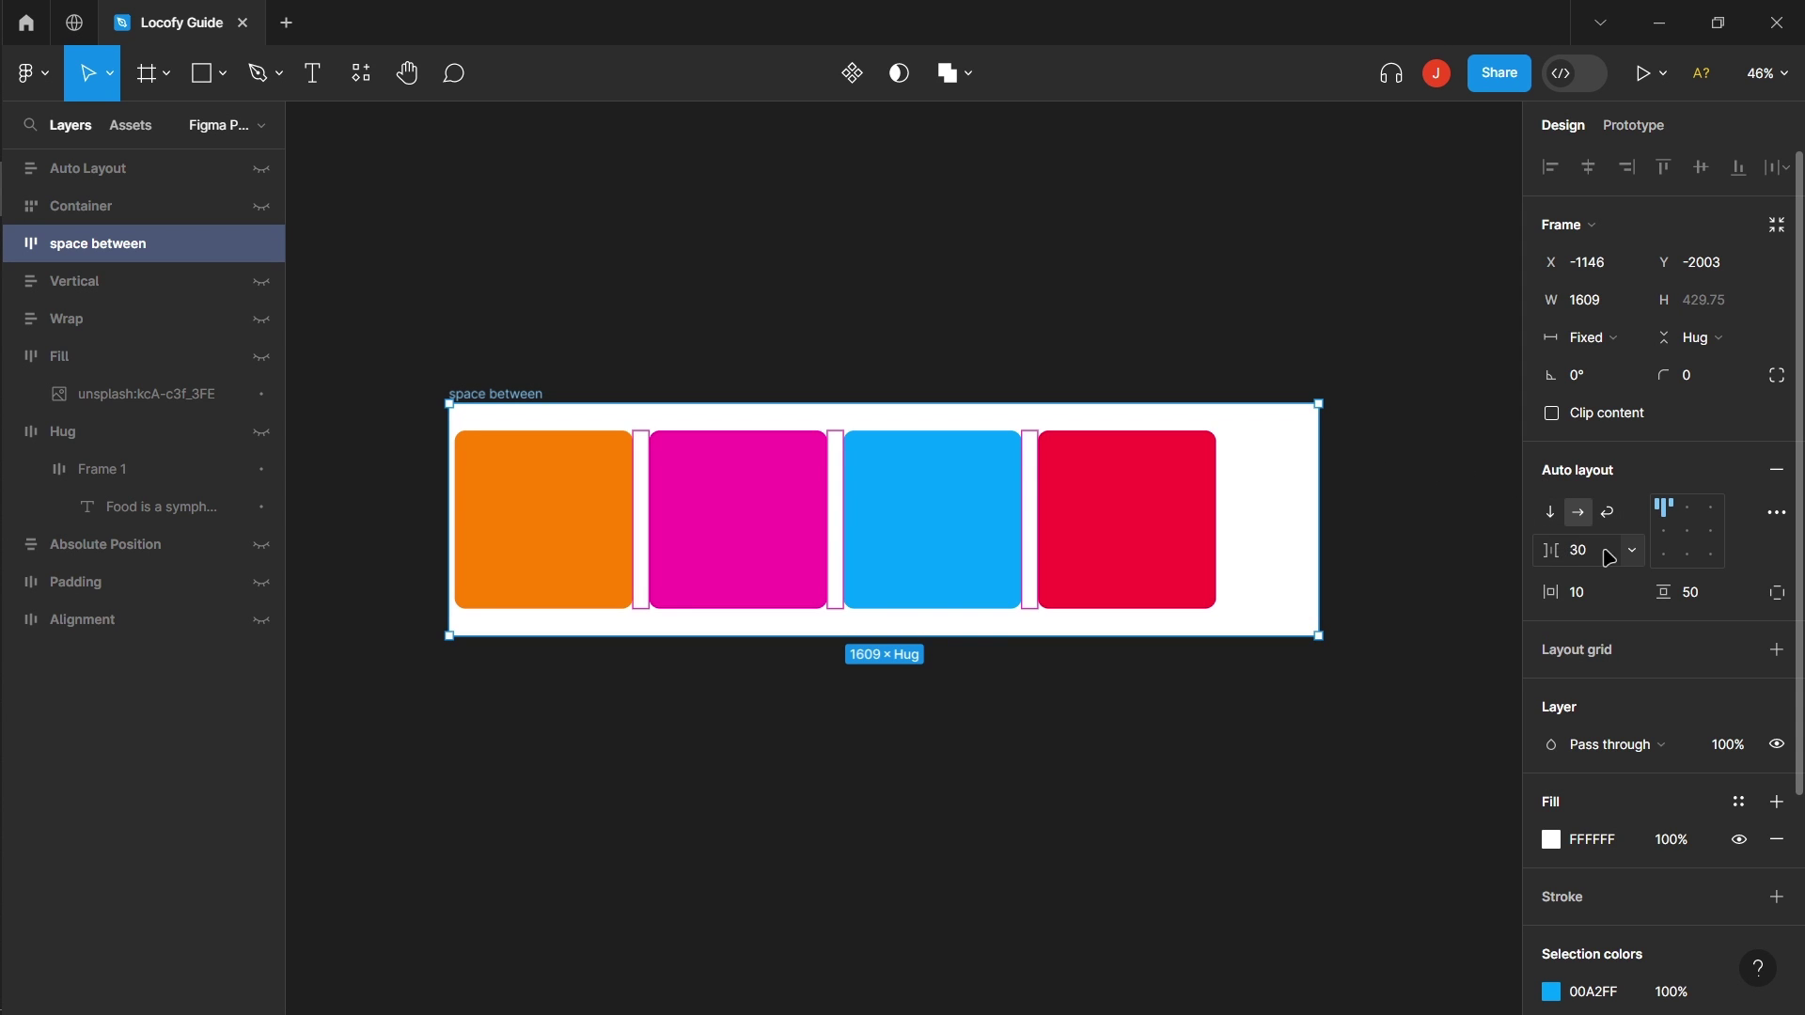
left_click(1633, 552)
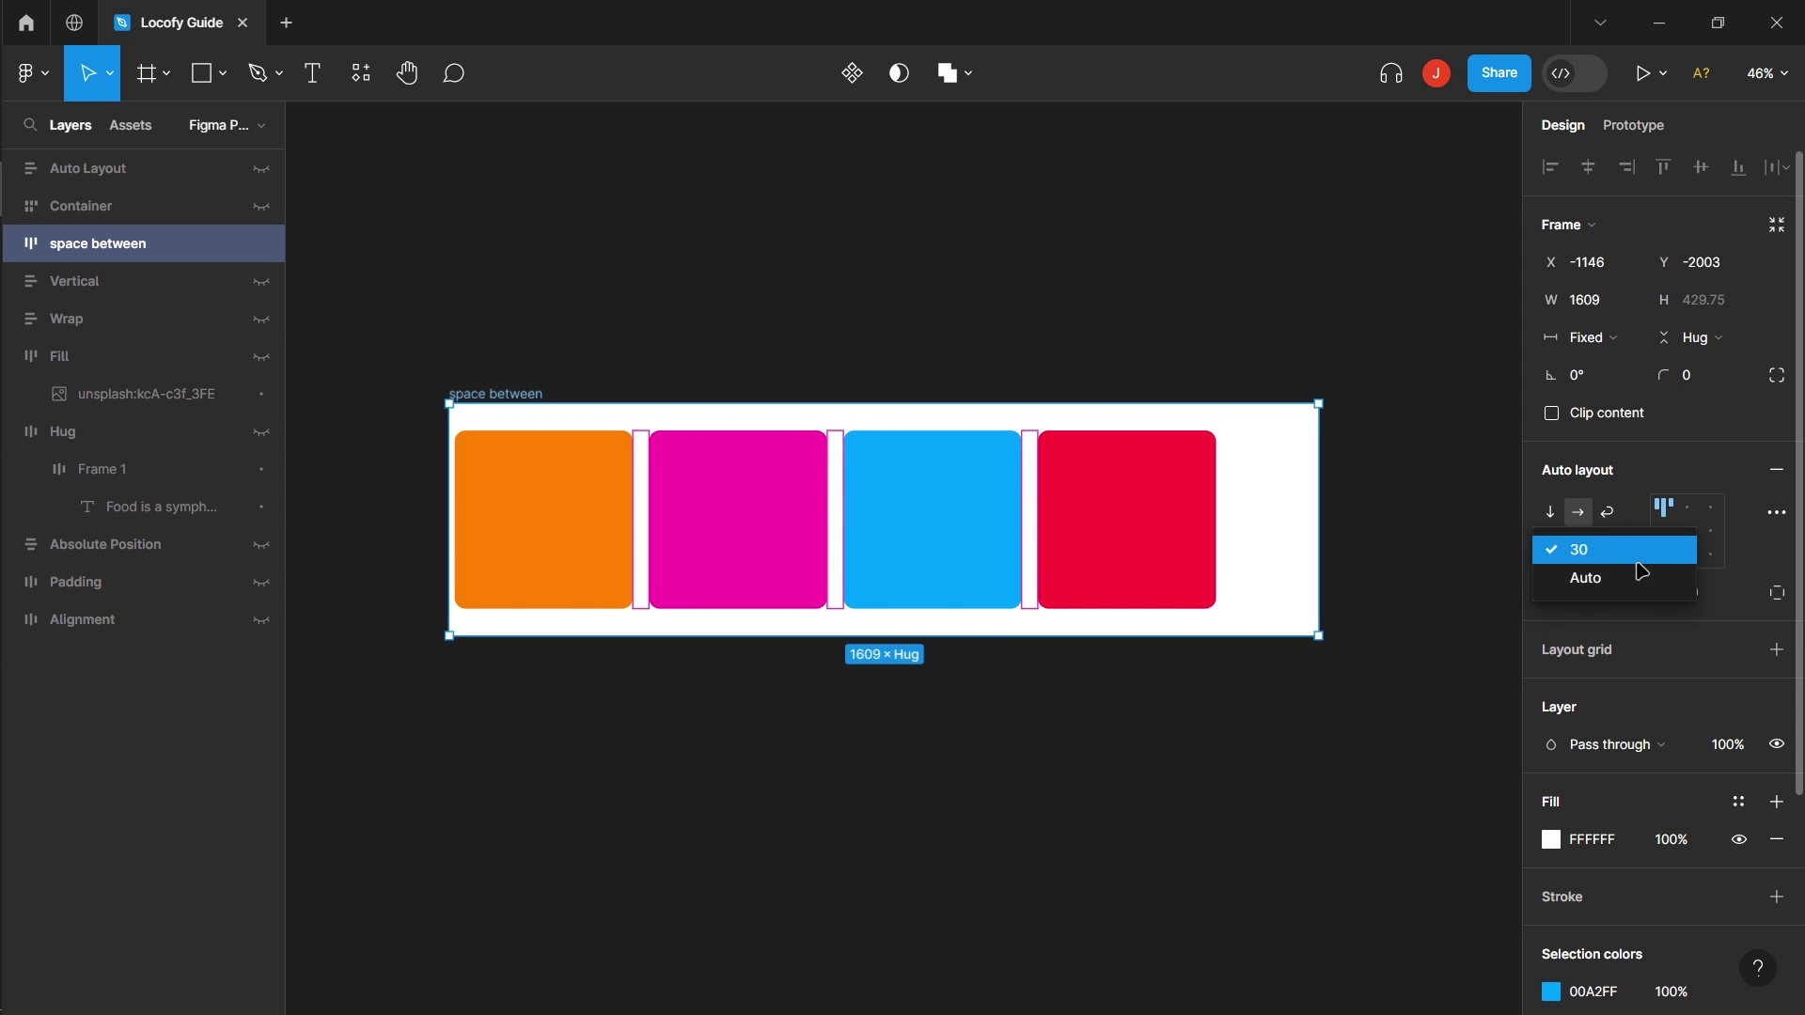
left_click(1641, 577)
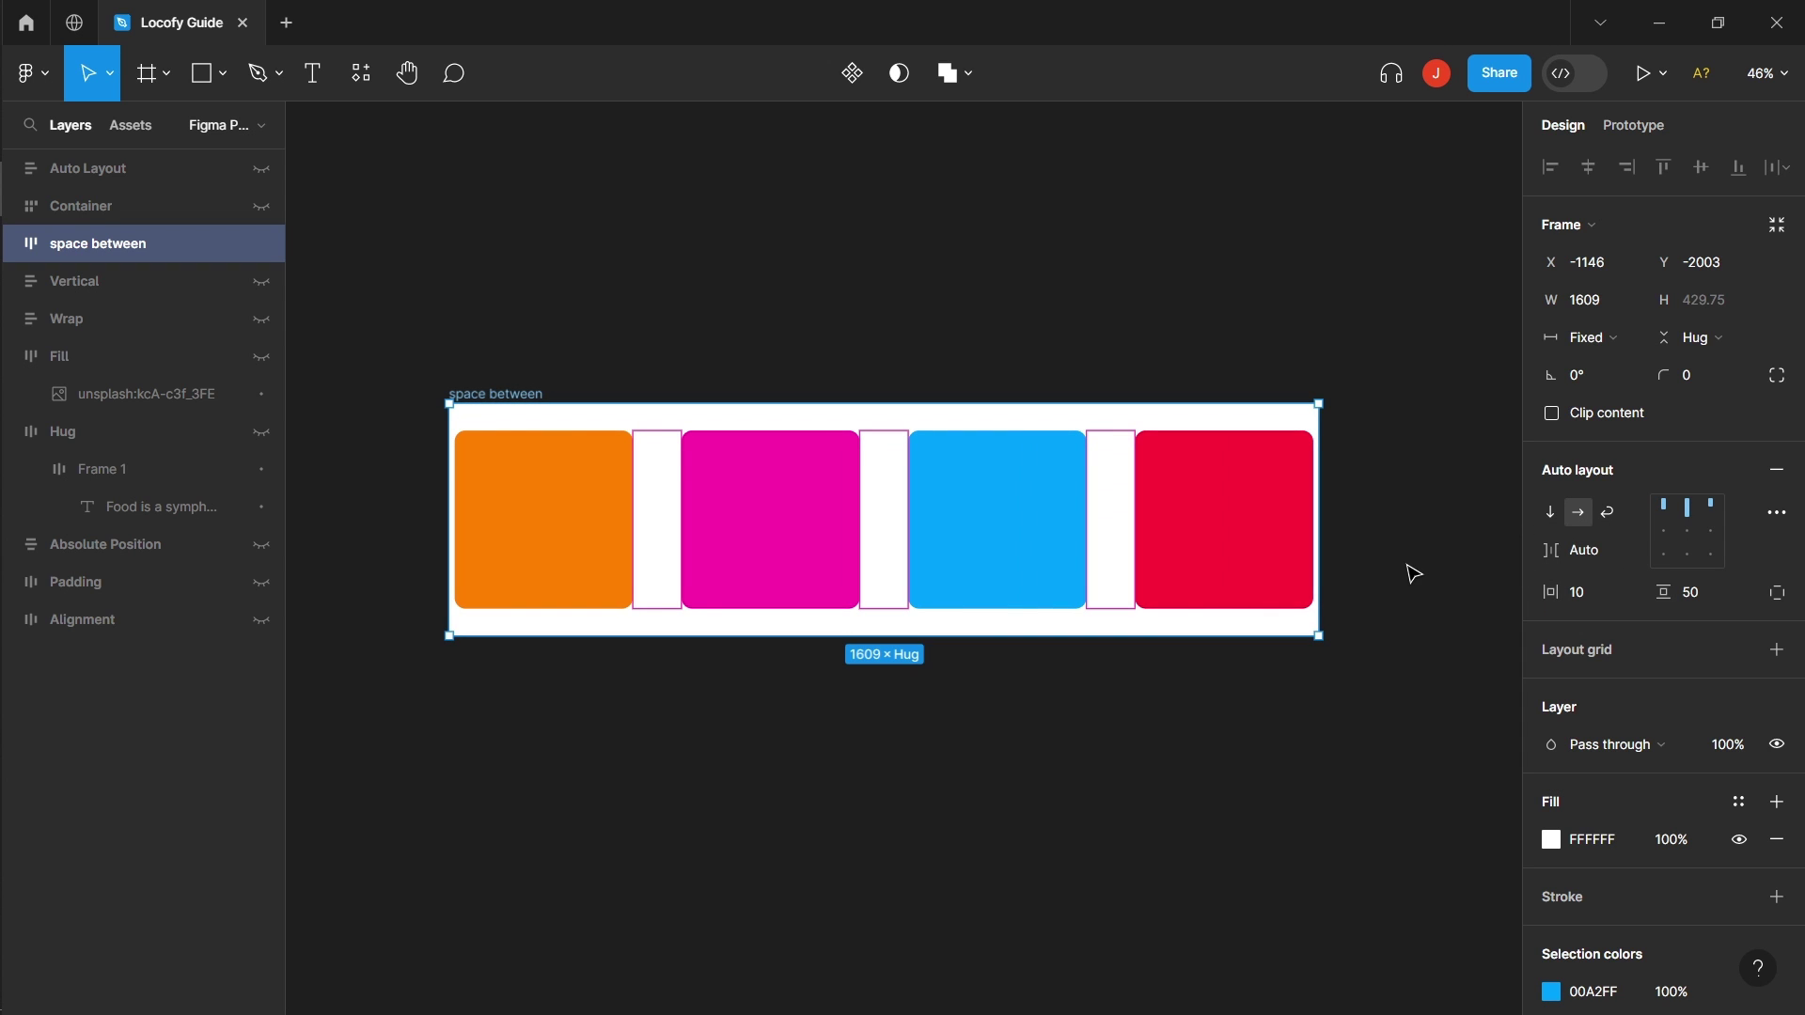